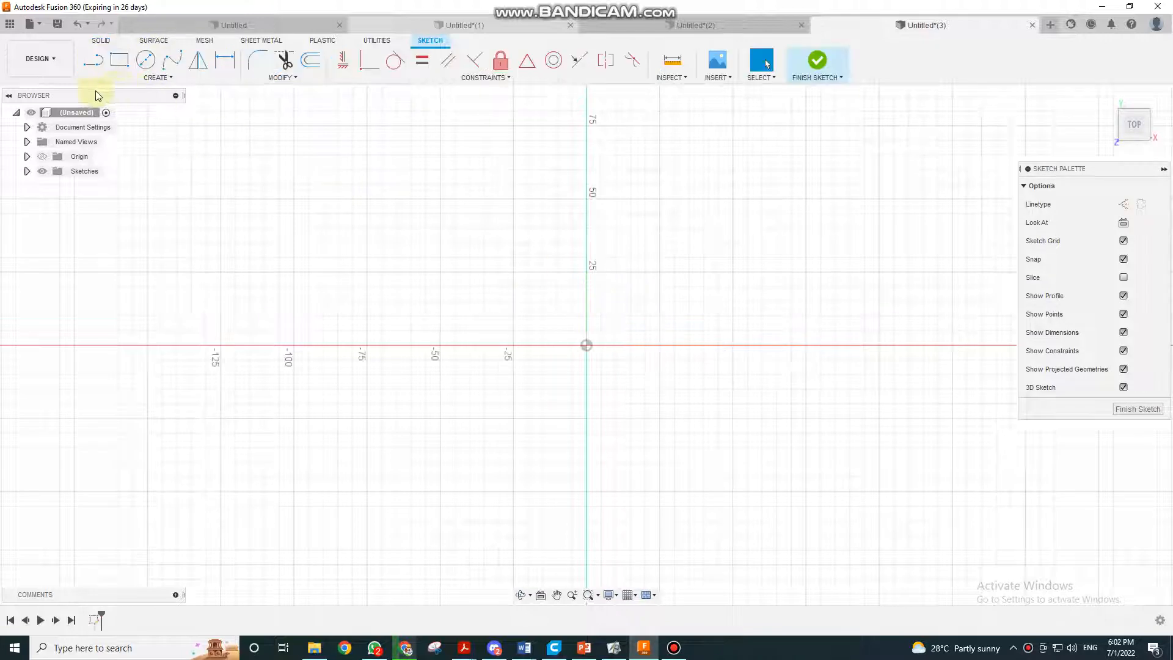
- Sketch a center rectangle 100 mm wide and 60 mm high, centred on the origin
click(119, 59)
click(1120, 223)
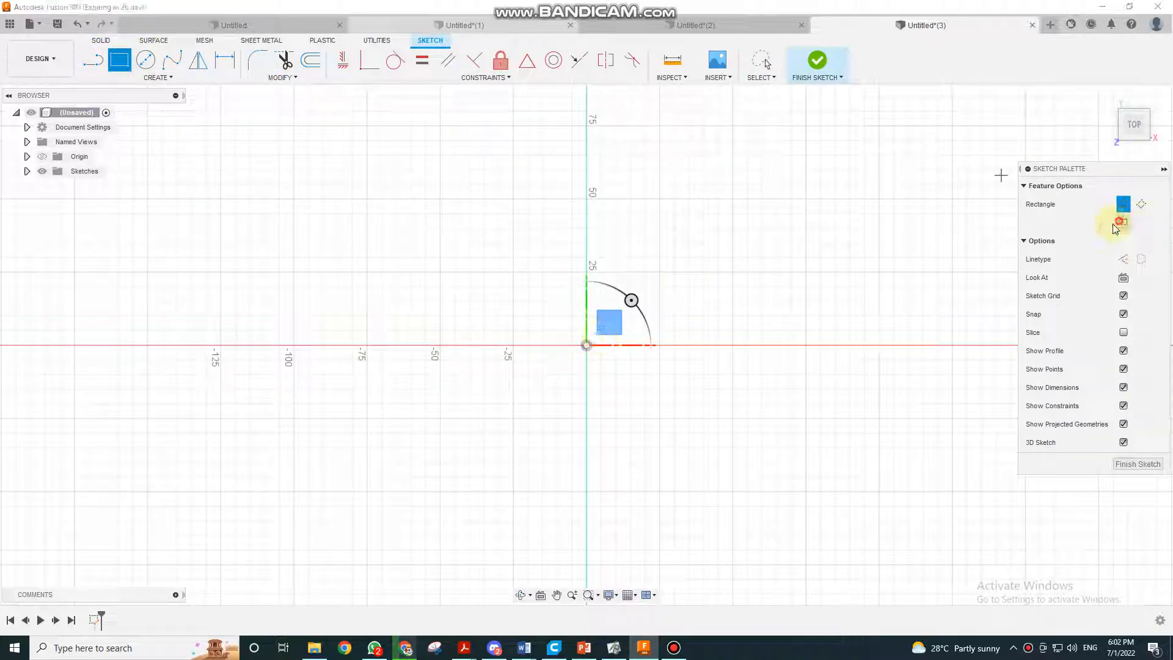
click(586, 346)
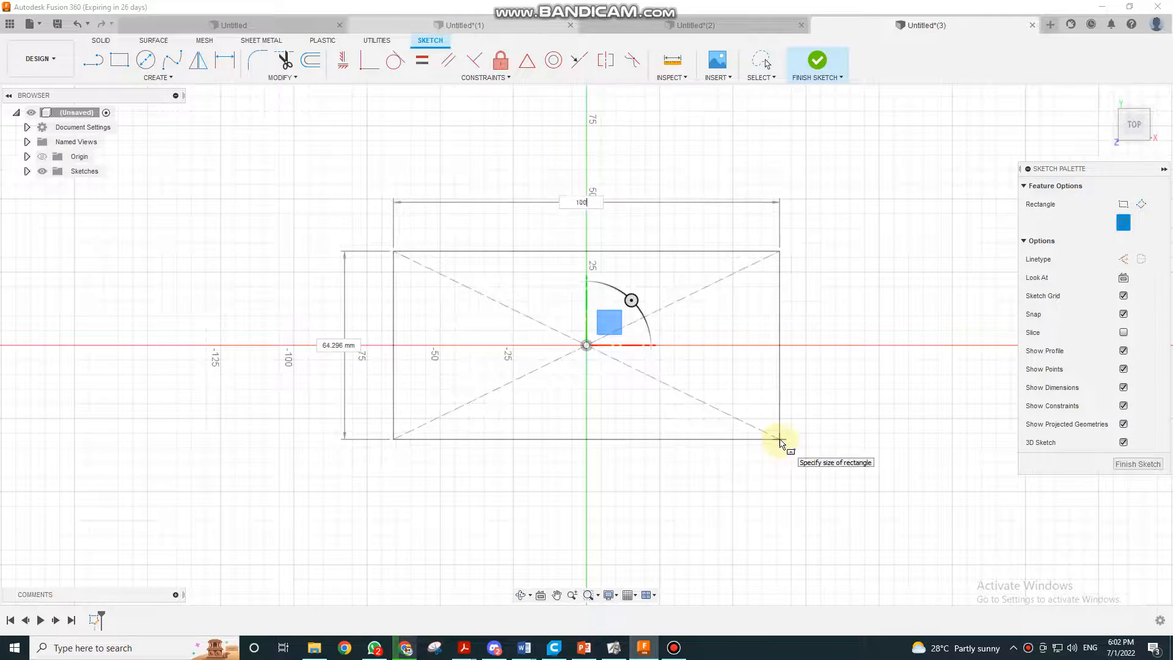
key(Tab)
text(60)
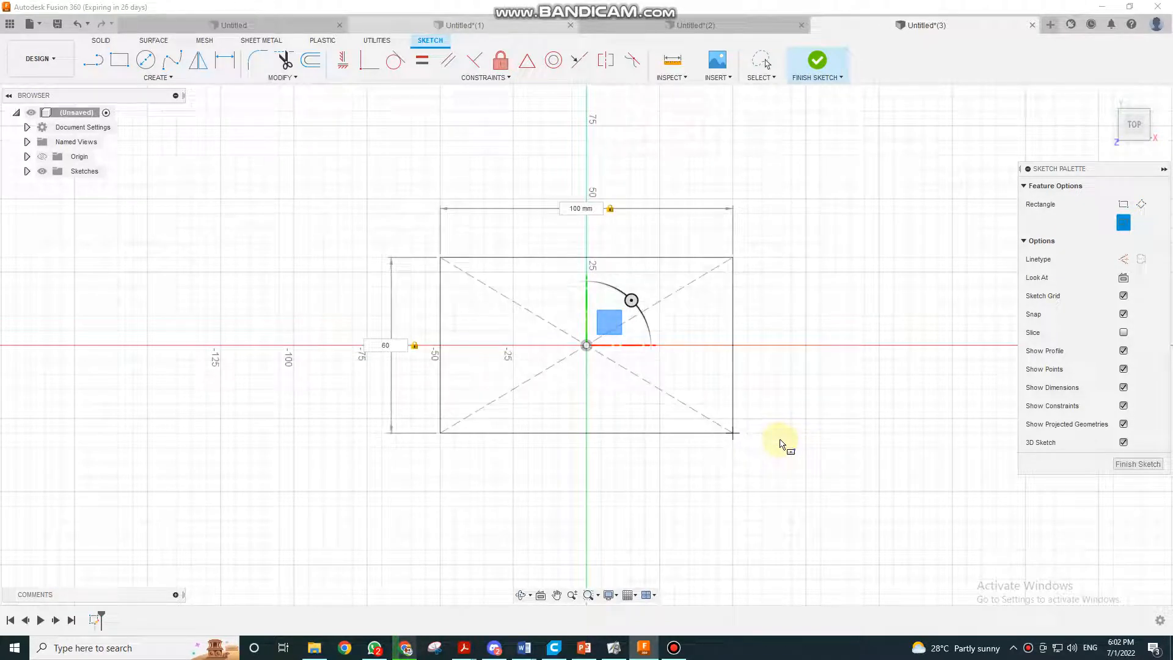
key(Return)
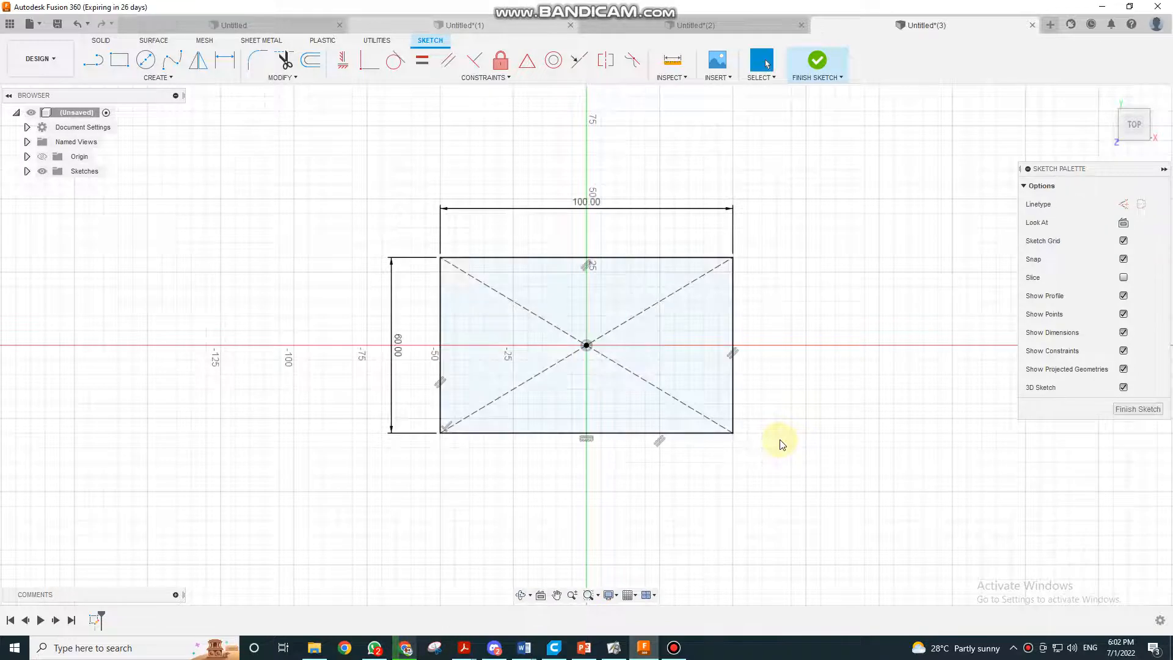
- Fillet all four corners of the rectangle with a 15 mm radius and finish the sketch
click(267, 59)
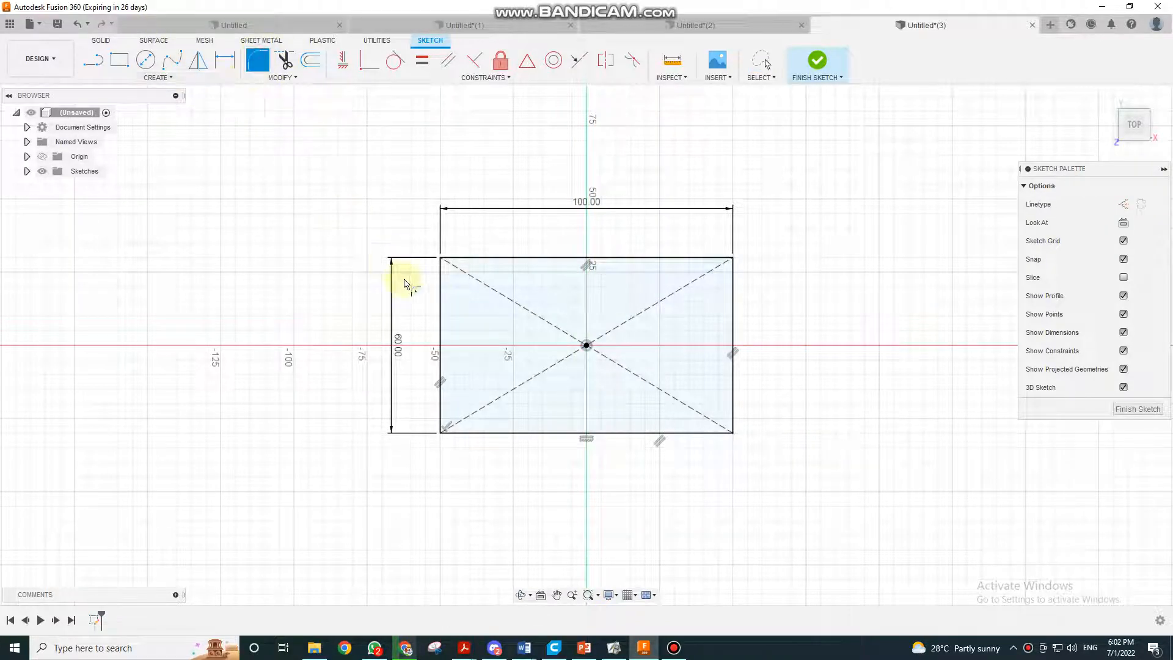
click(443, 269)
click(456, 258)
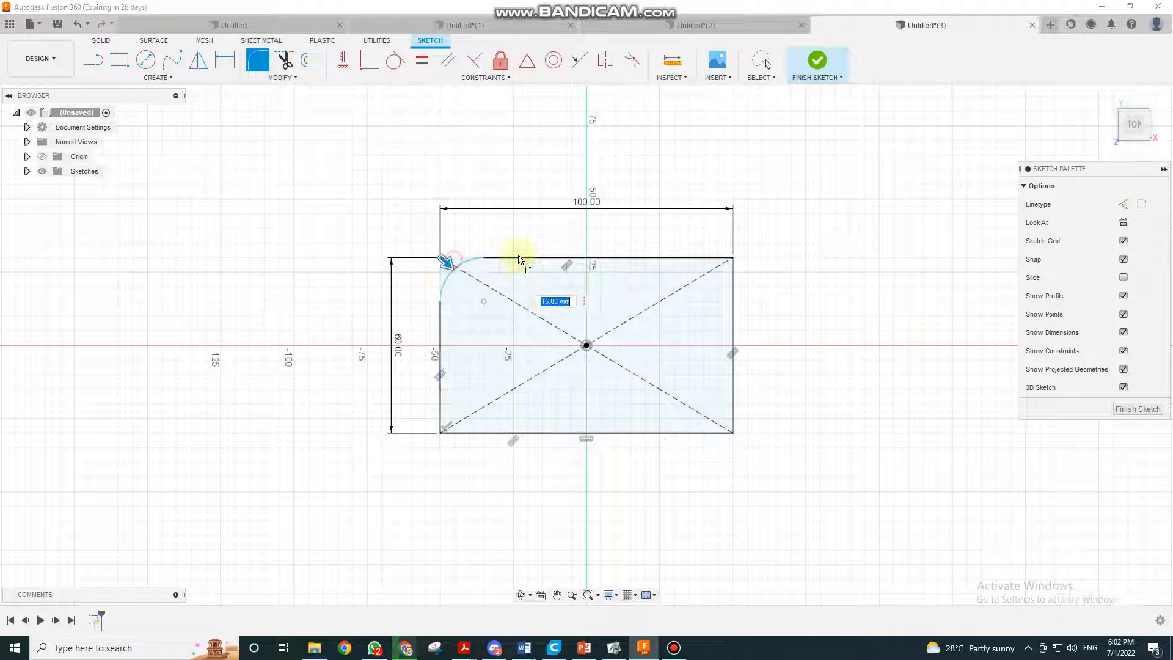
click(685, 258)
click(733, 342)
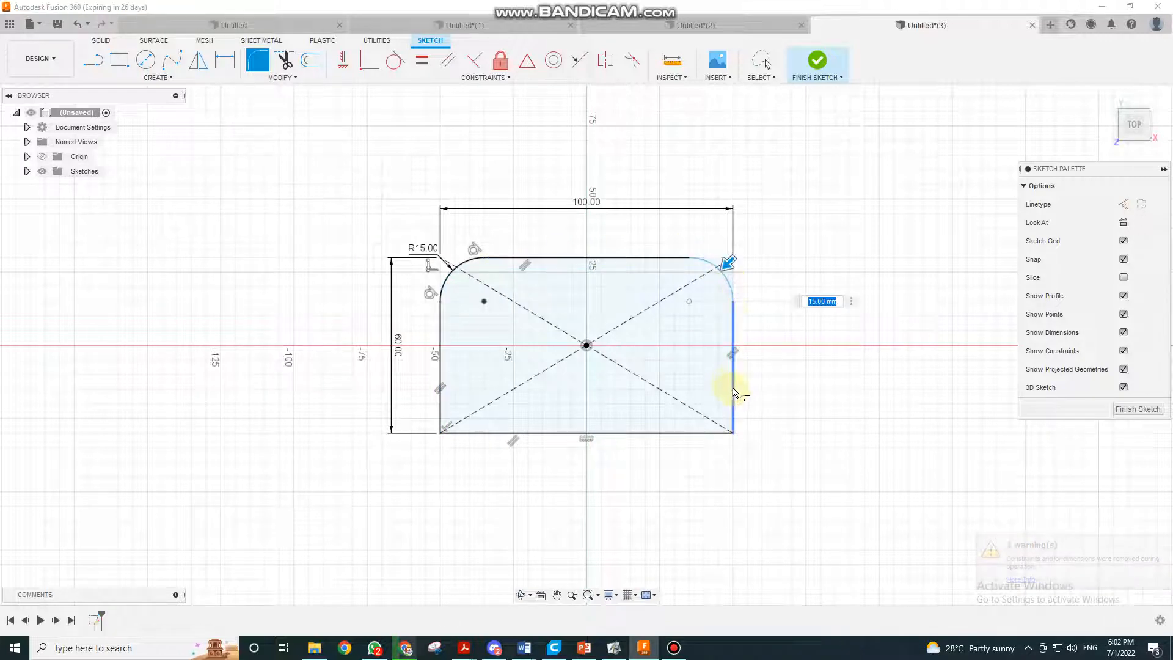
click(733, 391)
click(696, 432)
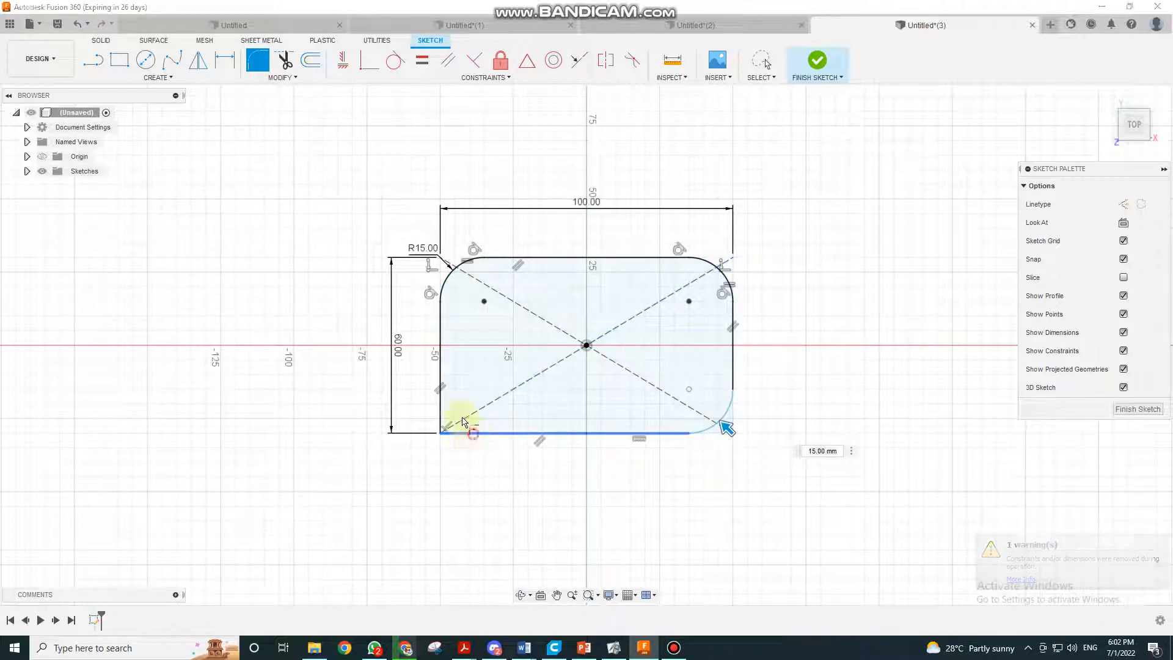
click(463, 421)
click(445, 398)
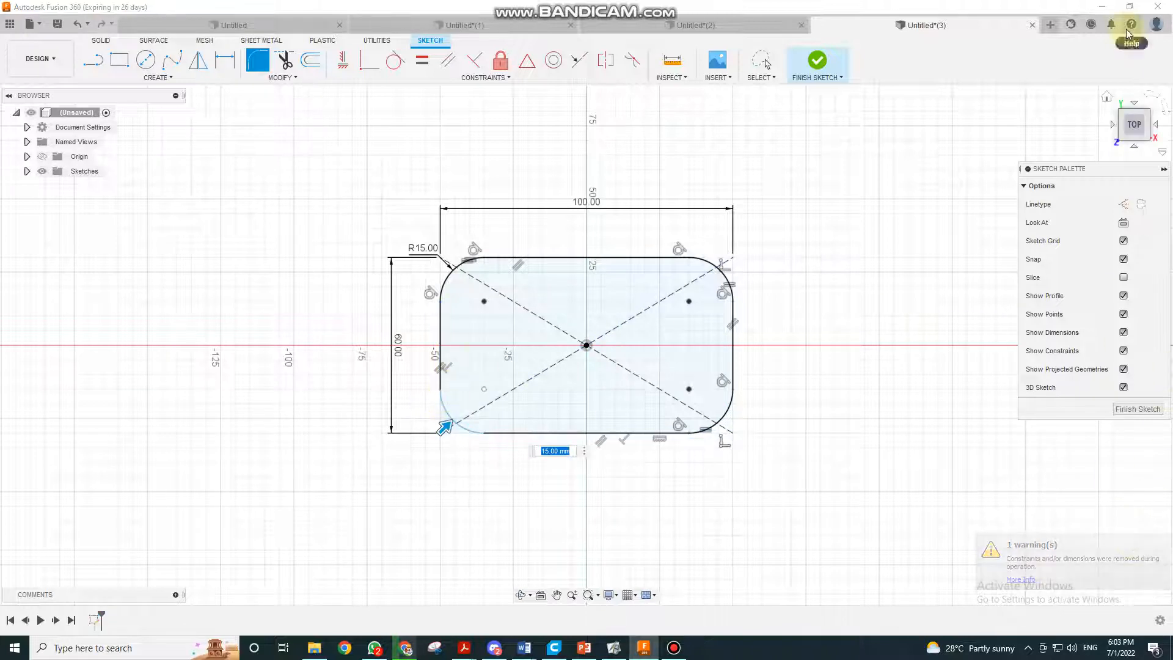
click(817, 60)
- Extrude the rounded rectangle profile 5 mm as a new body
click(584, 301)
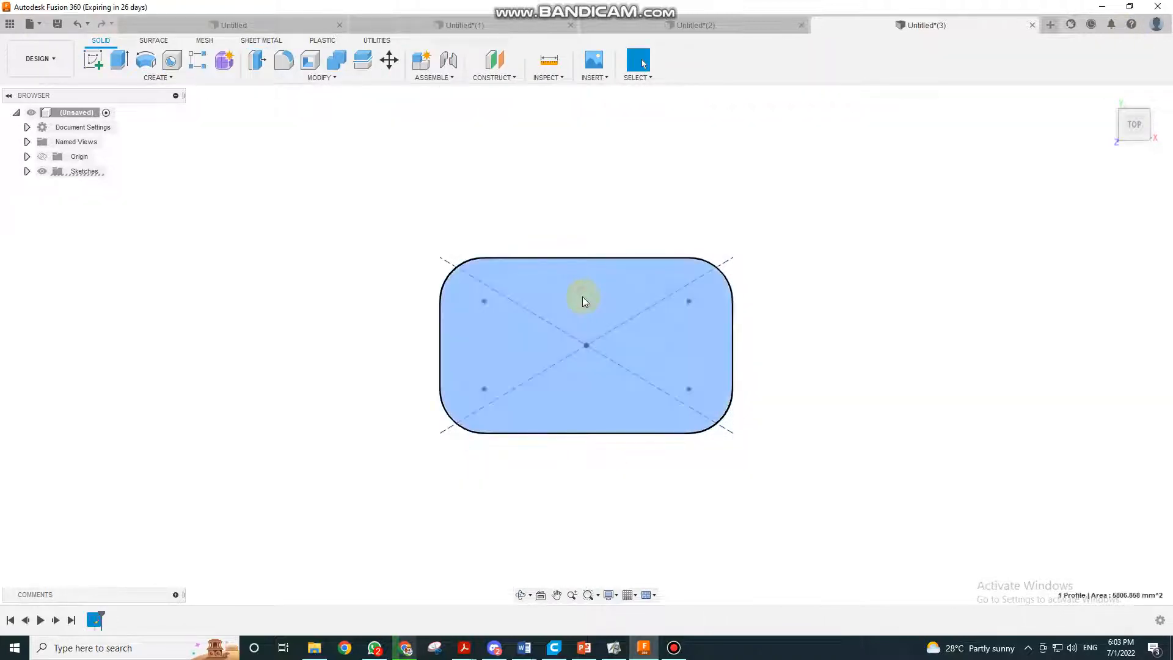
text(e)
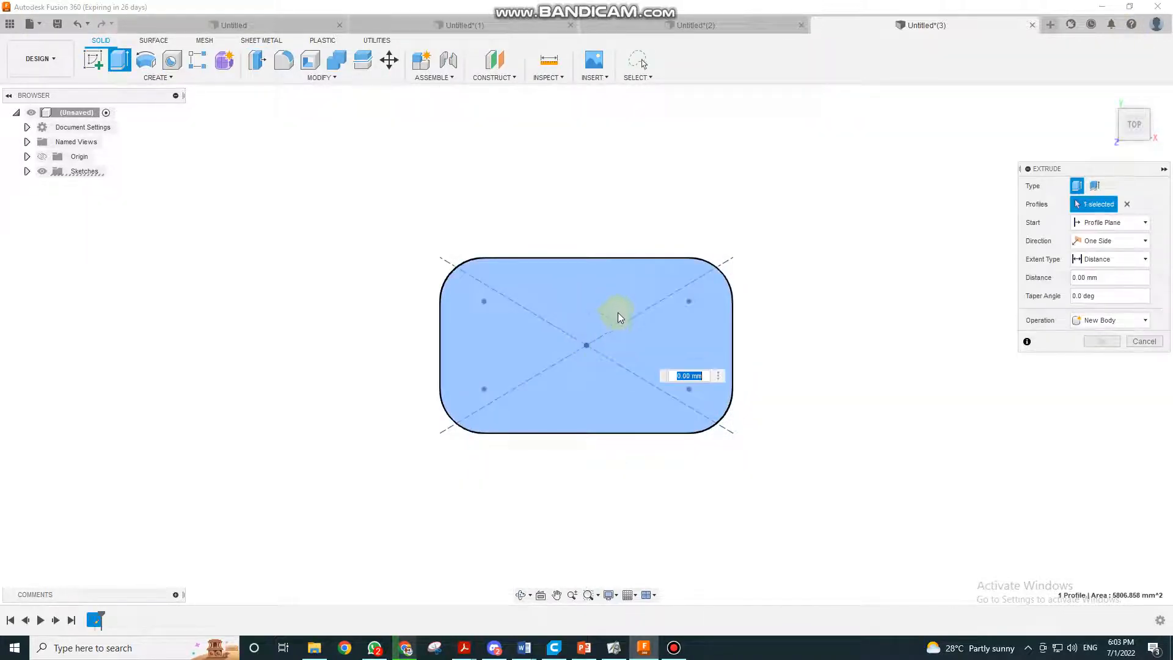
text(5)
key(Return)
- Start a sketch on the plate's top face and draw a vertical construction line from the origin past the plate's upper edge
mouse_move(677, 339)
shift+middle_down()
mouse_move(671, 283)
mouse_move(667, 332)
shift+middle_up()
click(1133, 120)
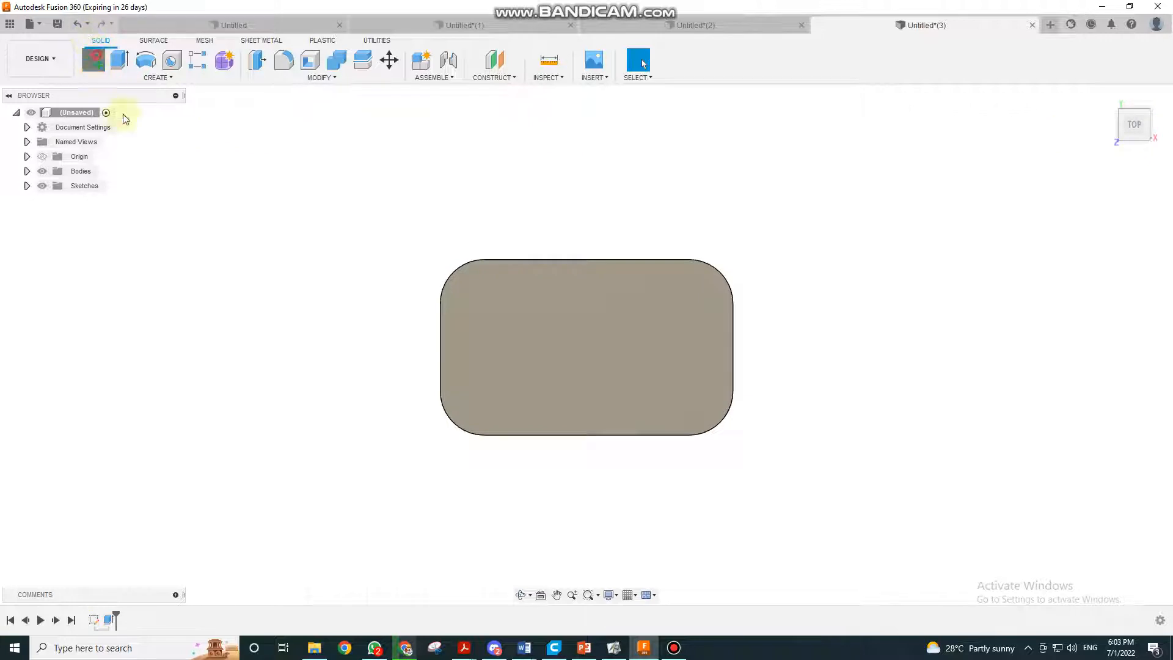
click(548, 301)
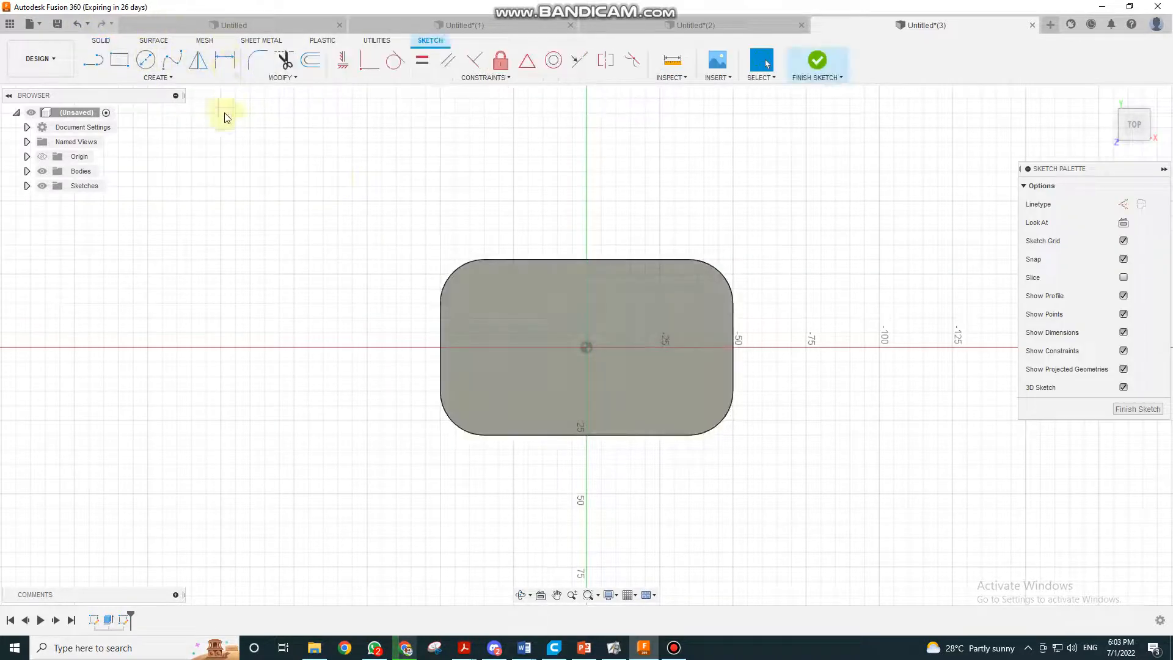
click(146, 60)
click(586, 347)
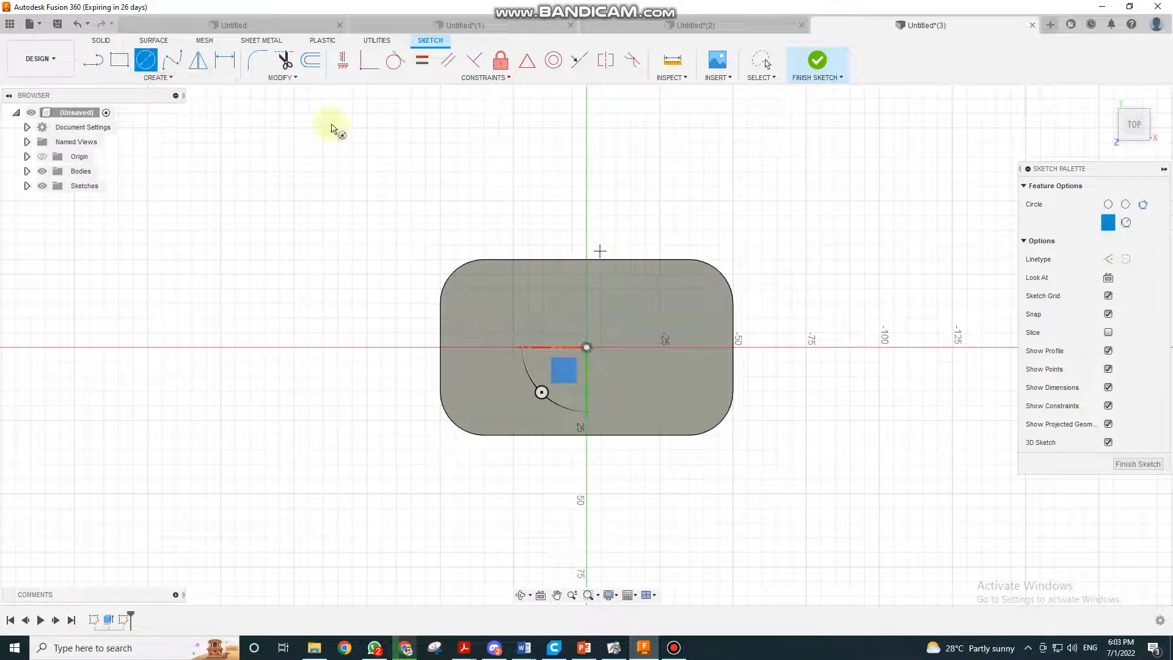
click(92, 59)
click(1140, 204)
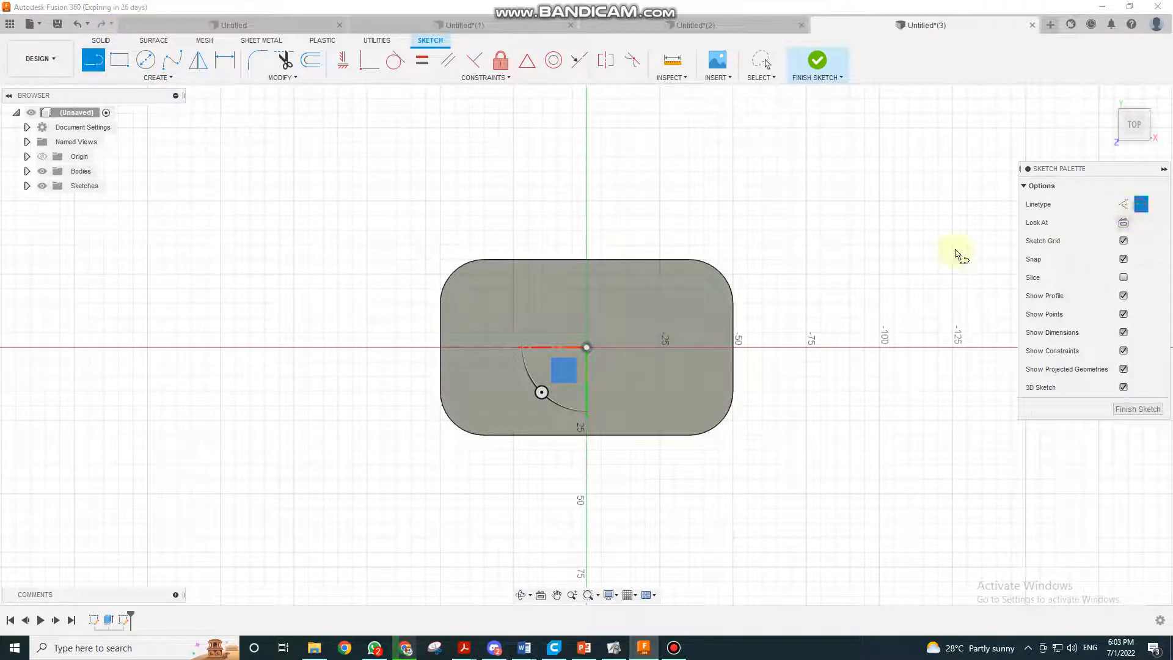
mouse_move(587, 345)
mouse_down()
mouse_move(597, 152)
mouse_move(588, 157)
mouse_up()
key(Escape)
- Draw an 8 mm diameter circle on the horizontal axis, 30 mm left of the origin
click(145, 59)
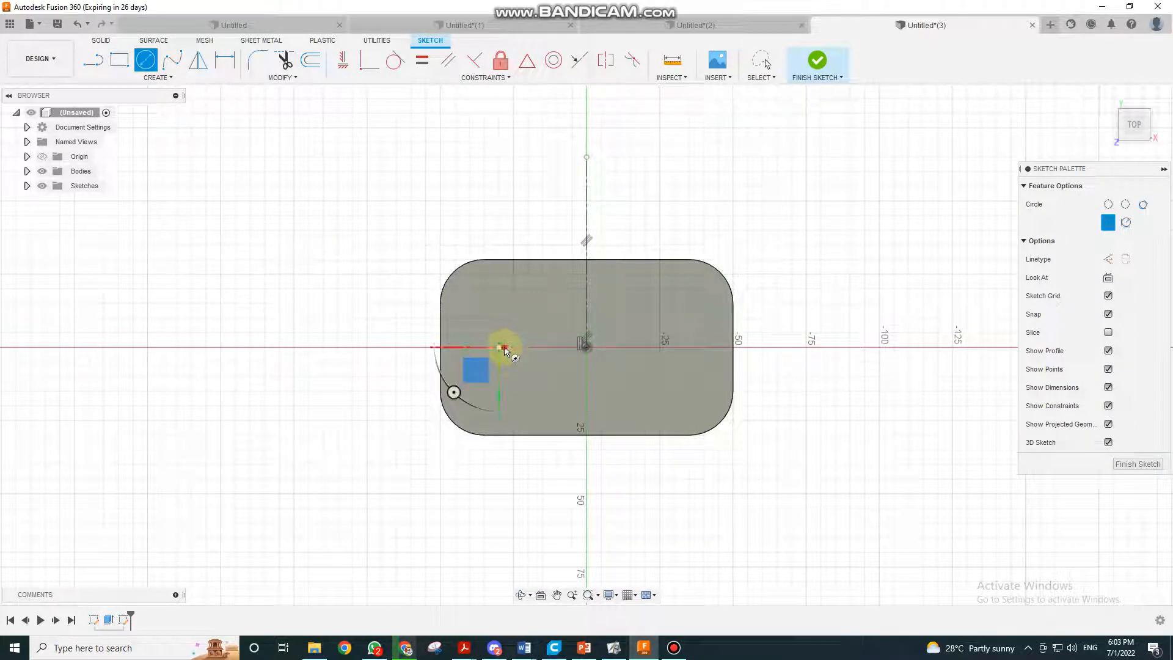
click(499, 347)
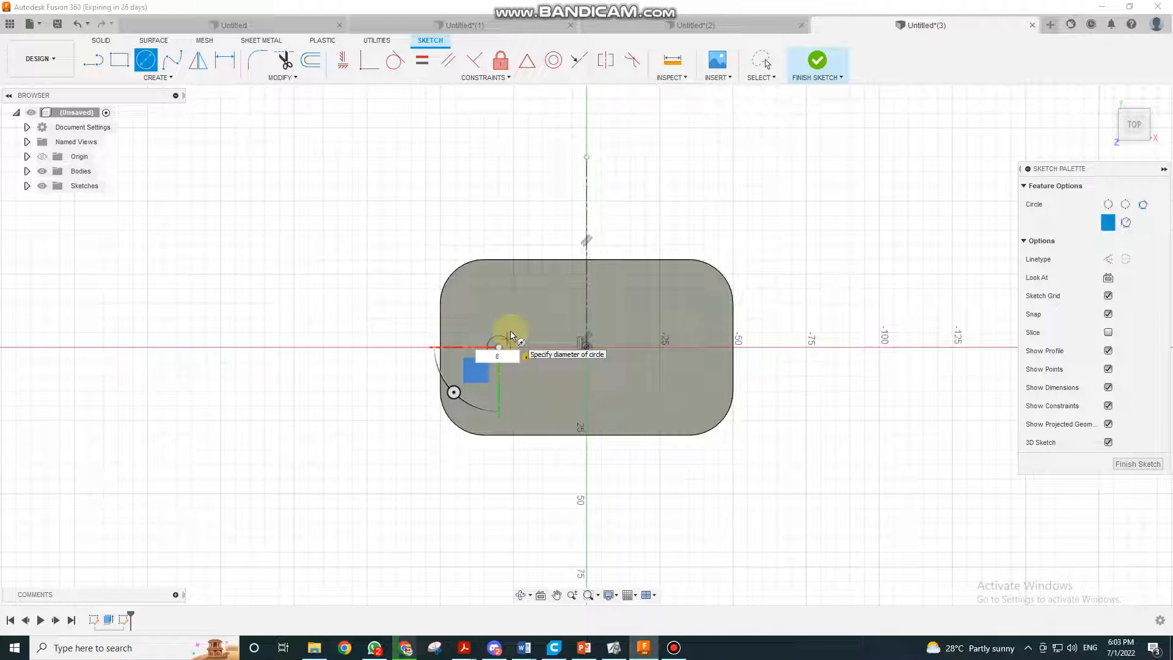
text(8)
key(Return)
key(Escape)
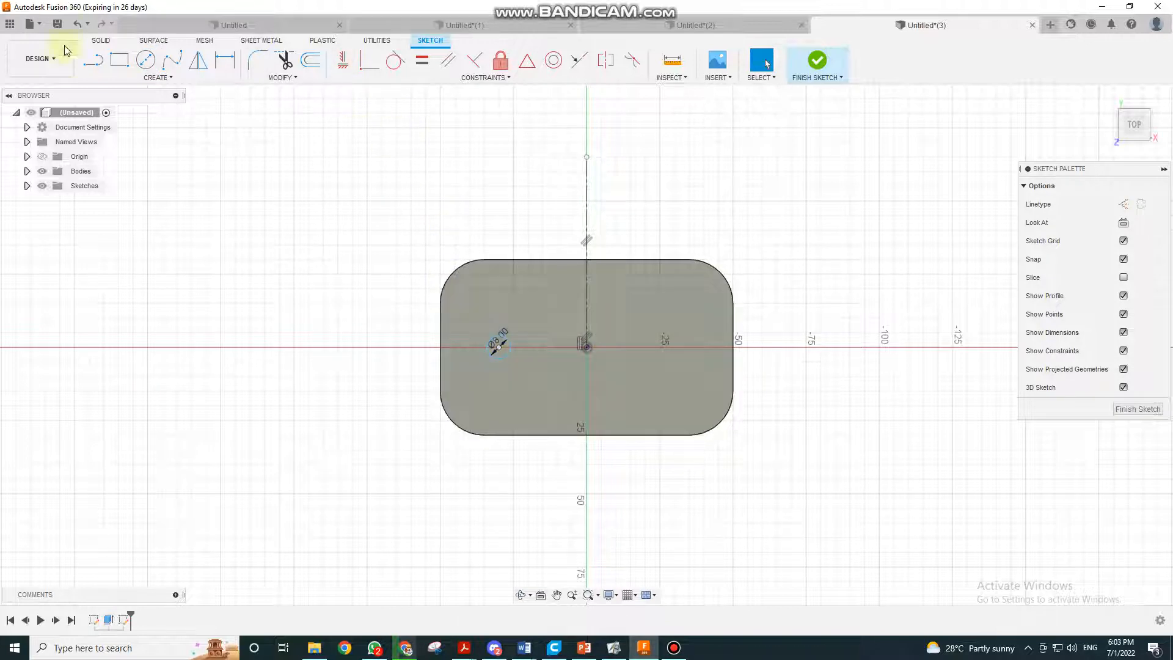
- Add a 60 mm diameter dimension between the circle's center and the vertical construction line
click(225, 59)
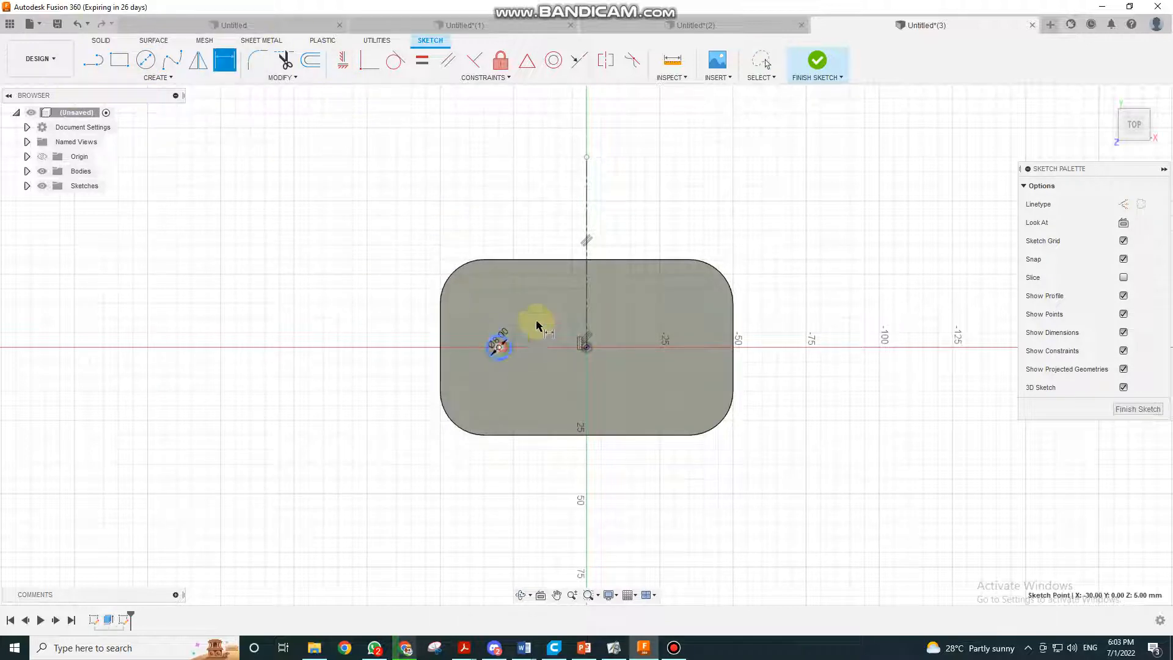
click(587, 272)
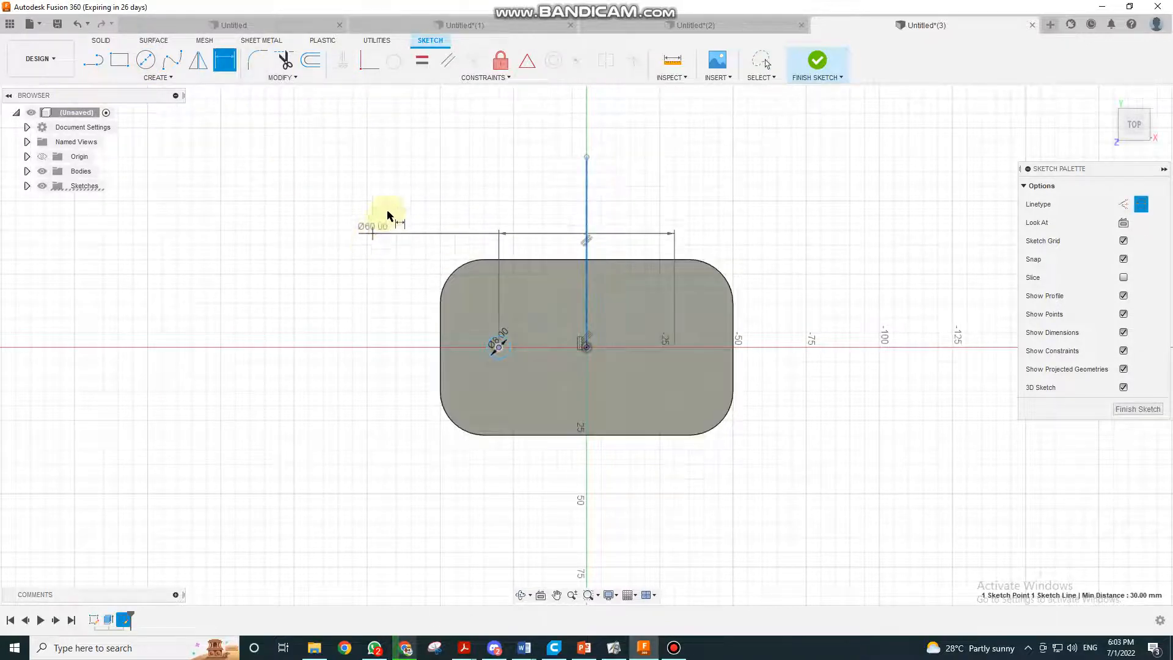
click(416, 187)
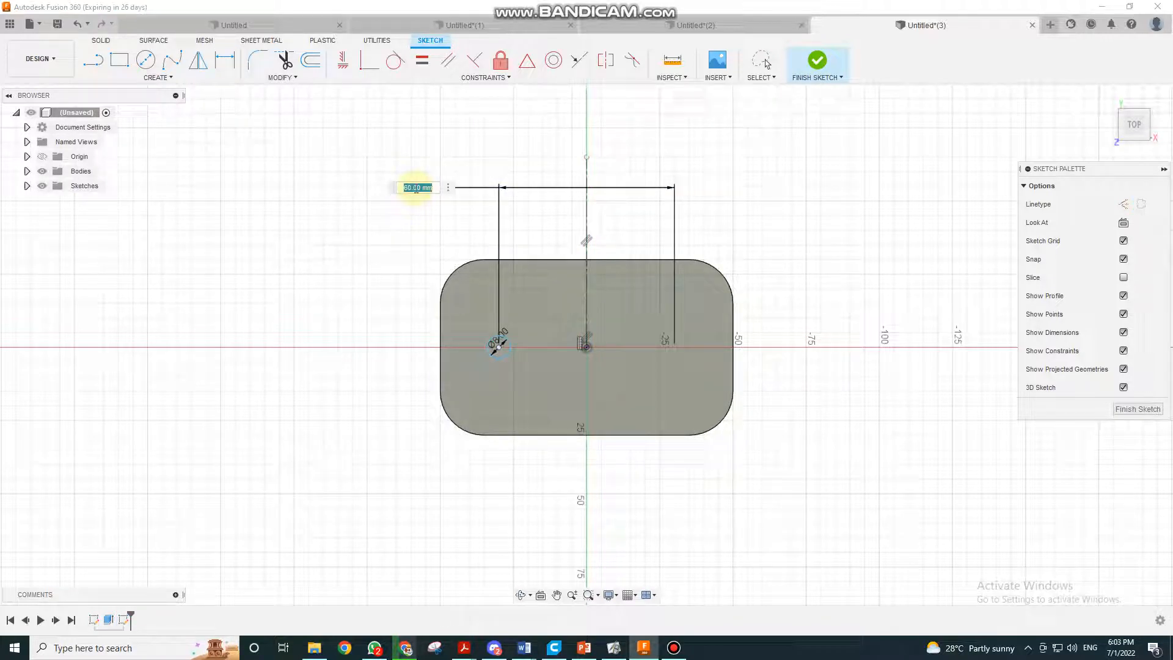
key(Return)
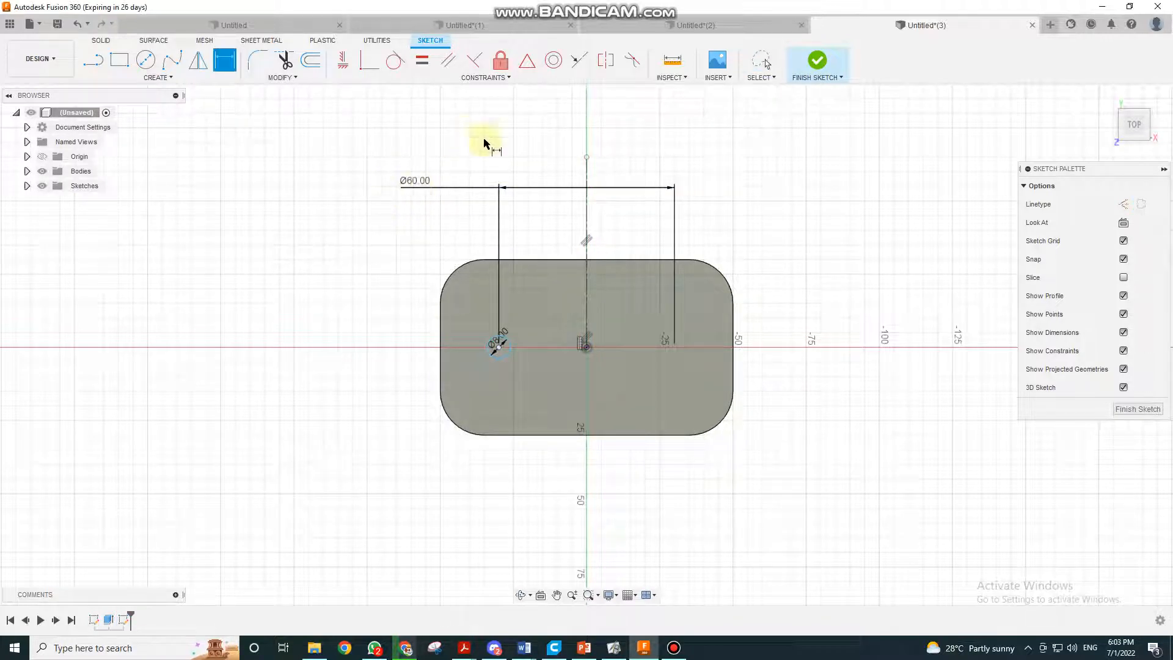
- Mirror the 8 mm circle across the vertical construction line
click(197, 60)
click(512, 357)
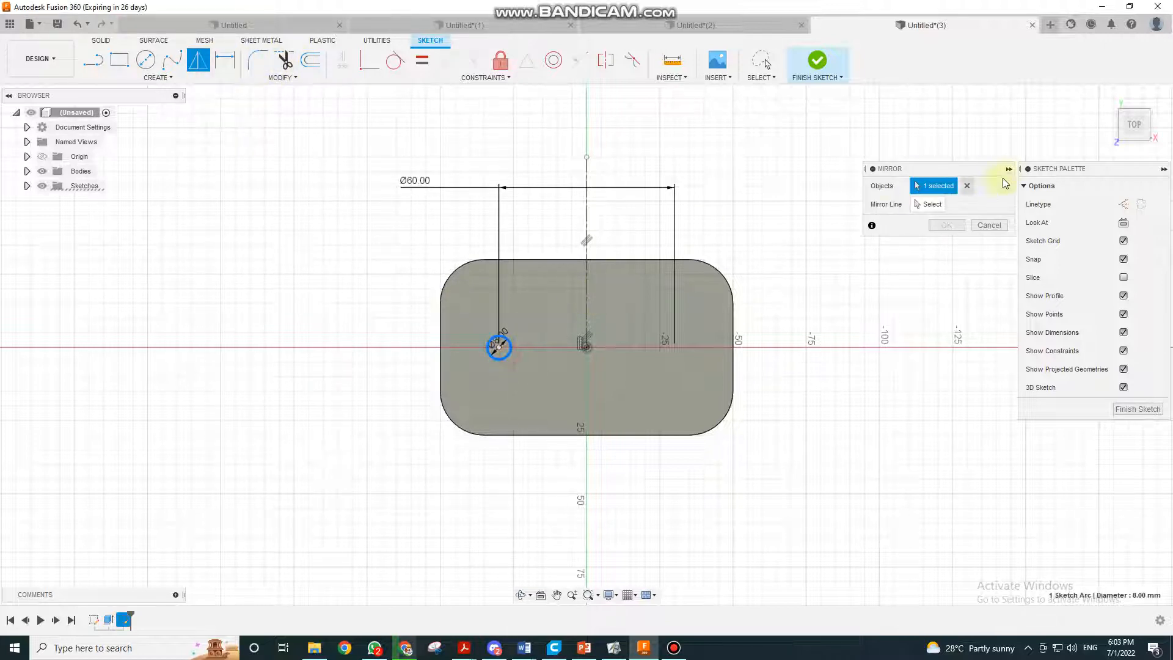
click(587, 288)
click(940, 225)
- Extrude both 8 mm circles 15 mm upward and join them to the plate as pins
scroll(513, 356, up, 5)
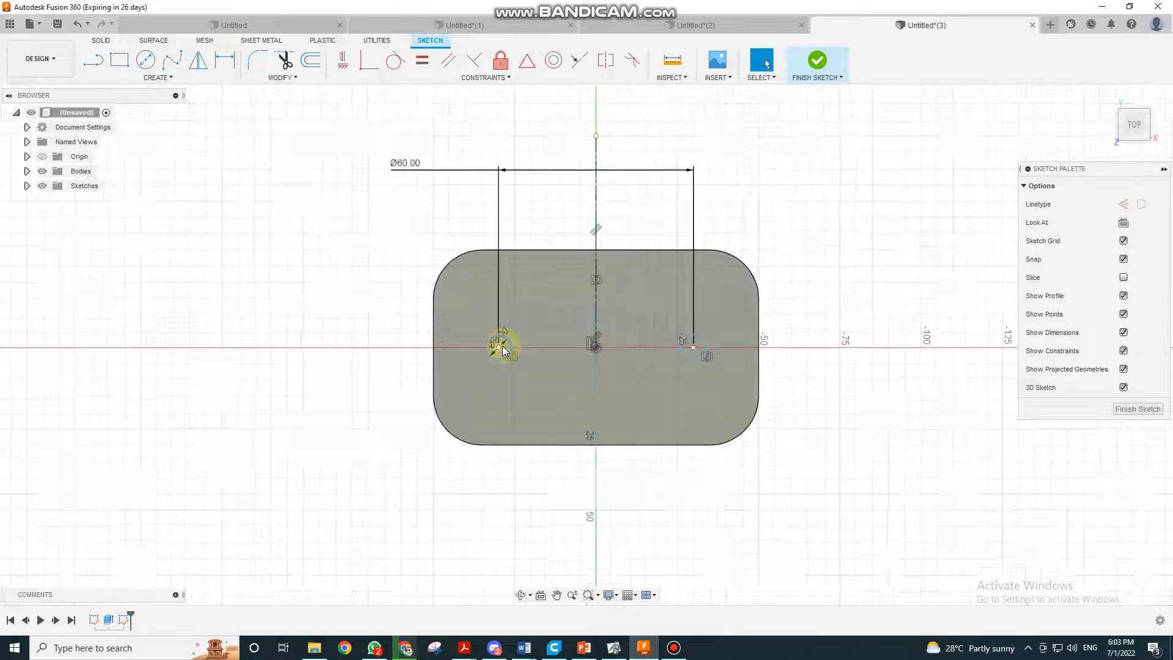
key(e)
click(509, 356)
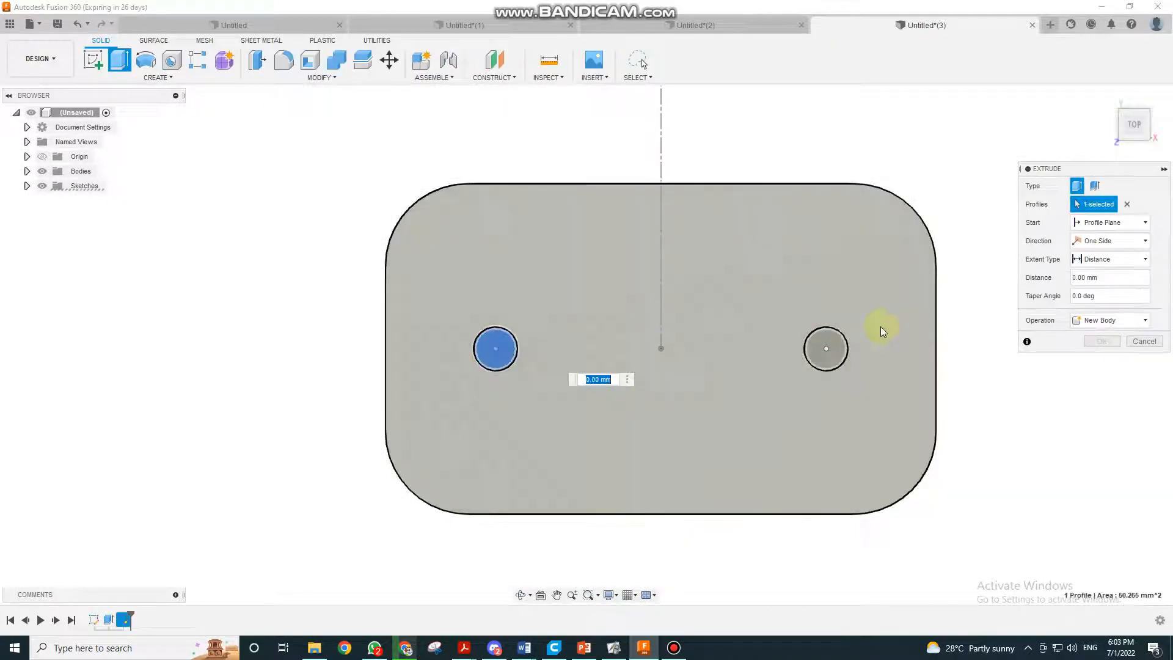
click(828, 337)
shift+middle_drag(754, 393, 749, 306)
drag(819, 347, 809, 276)
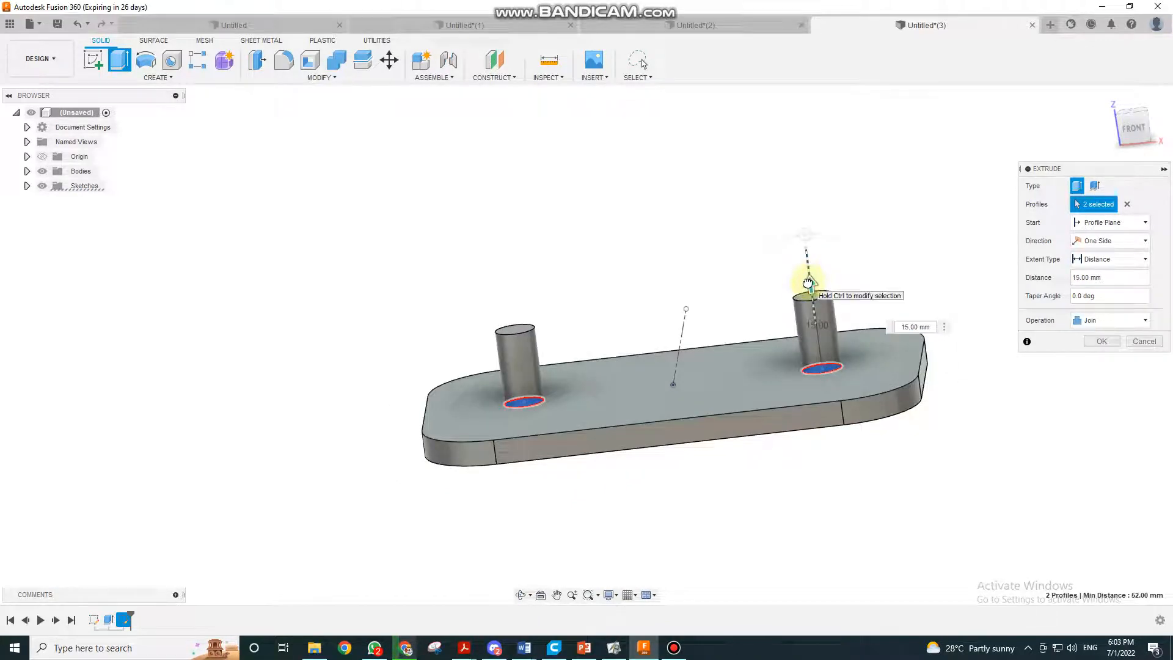
click(1087, 342)
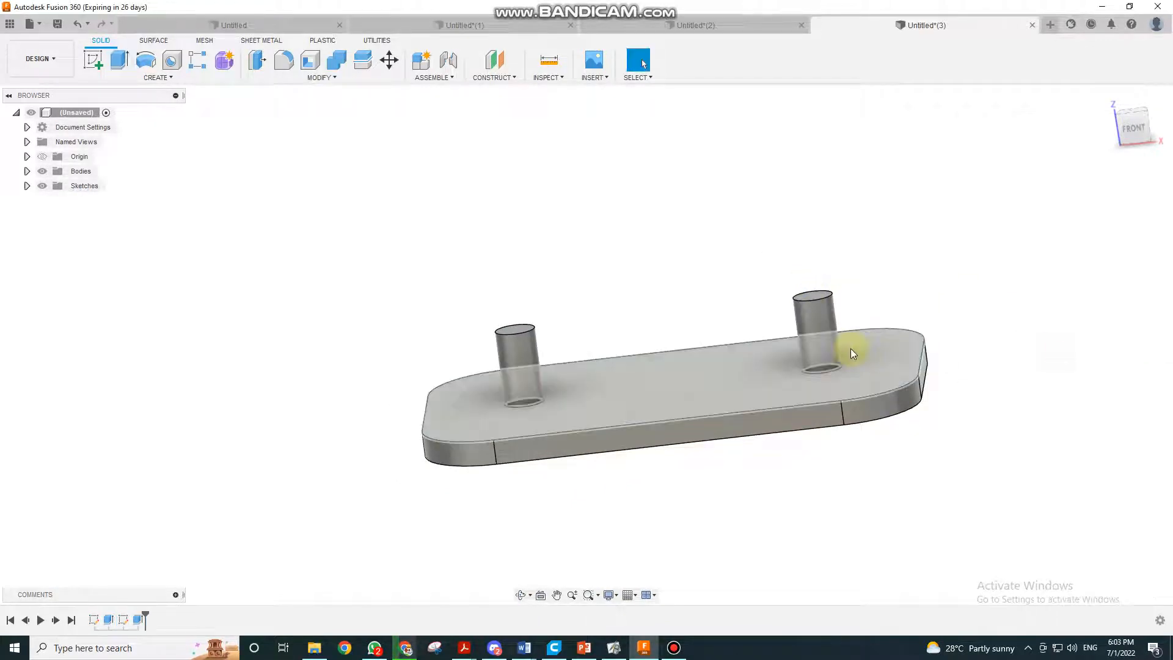
- Run the Python version of the SpurGear sample script from Scripts and Add-Ins
scroll(850, 349, down, 2)
shift+middle_drag(775, 241, 757, 349)
scroll(700, 343, down, 3)
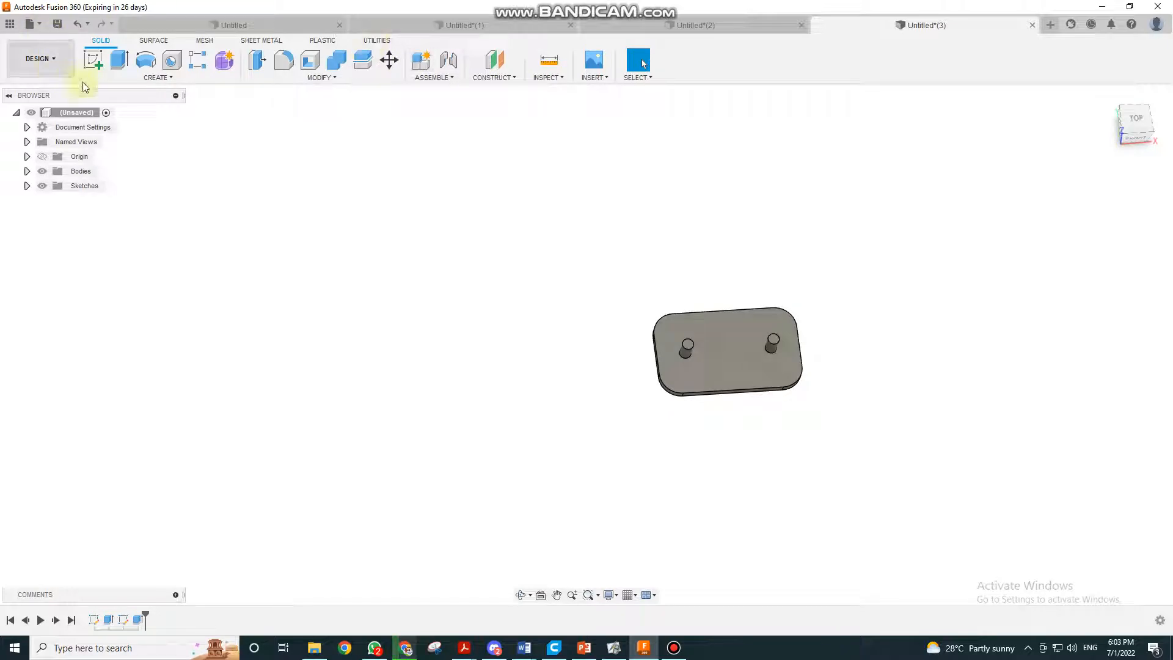
click(379, 41)
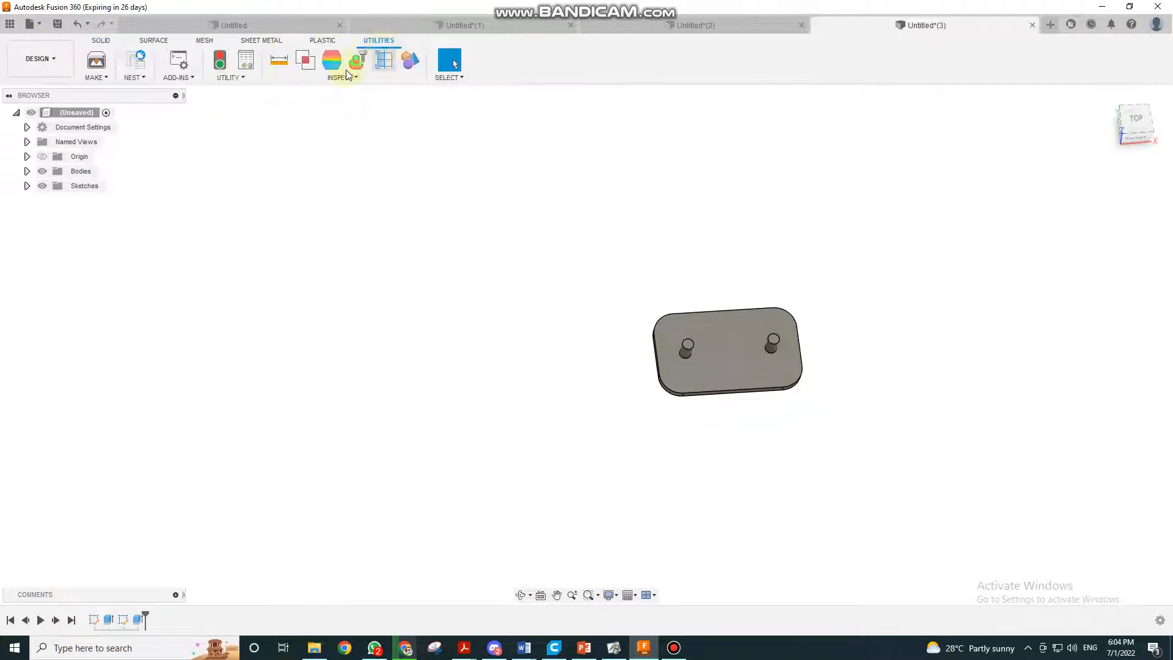
click(230, 78)
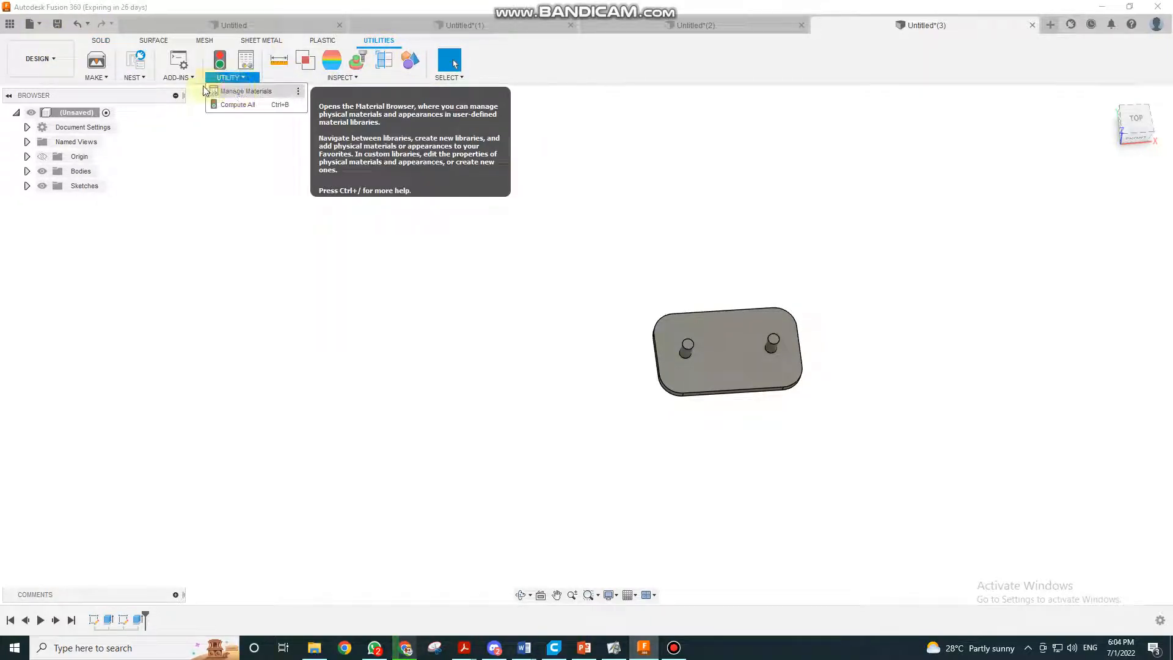
click(178, 77)
click(192, 92)
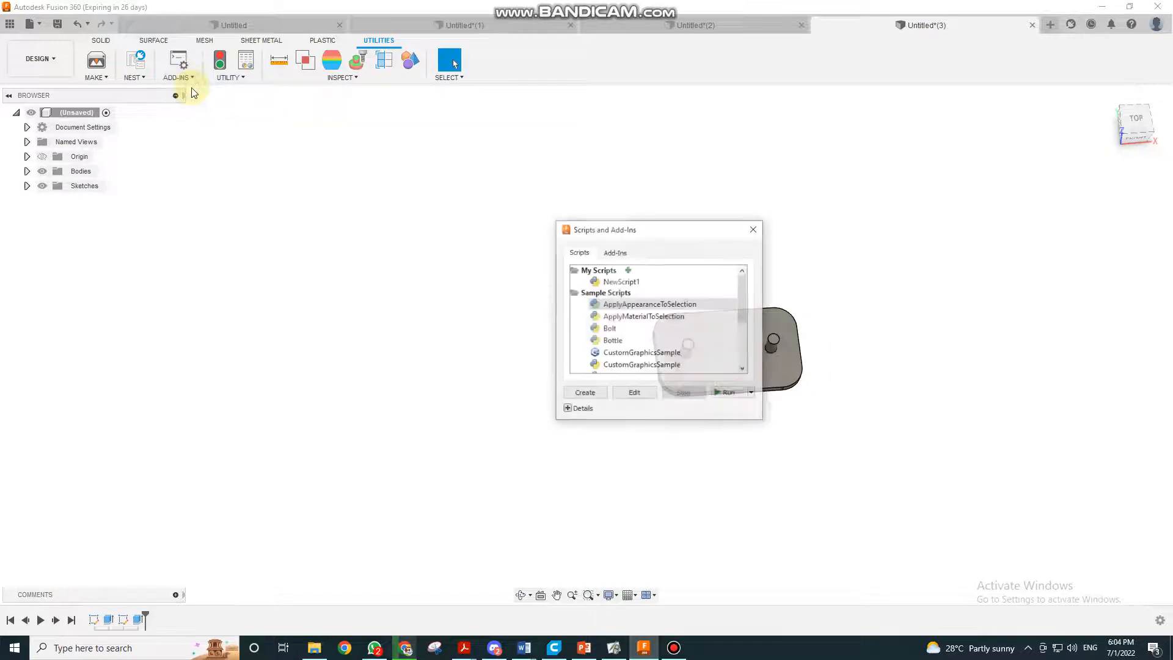
scroll(654, 333, down, 5)
click(615, 358)
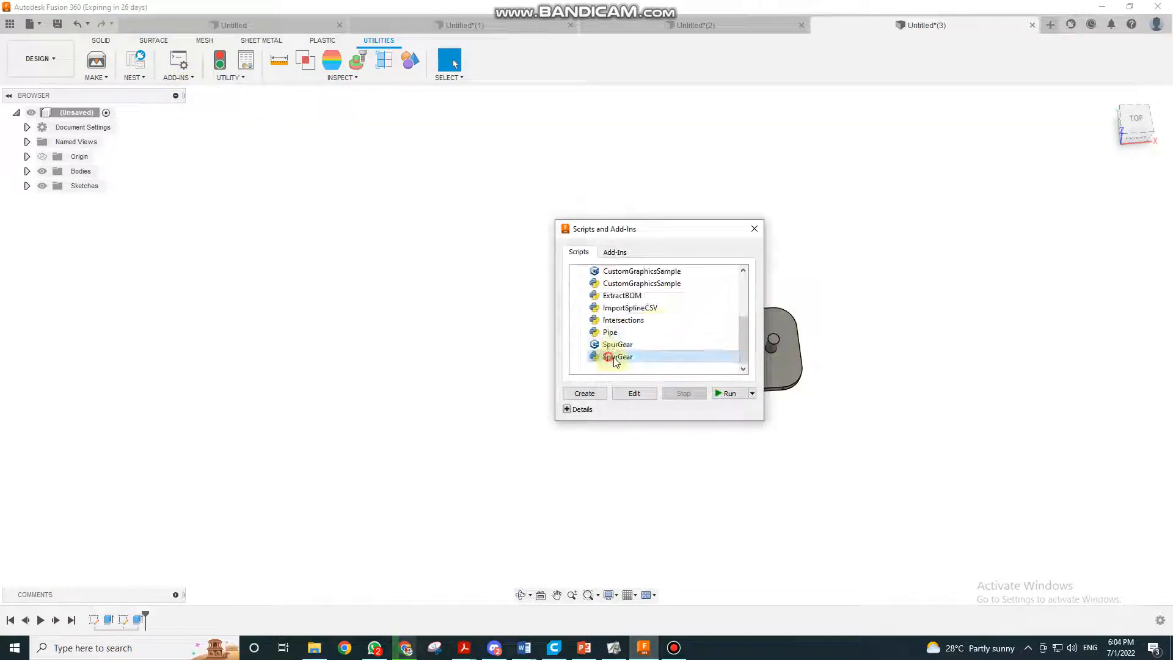
click(733, 393)
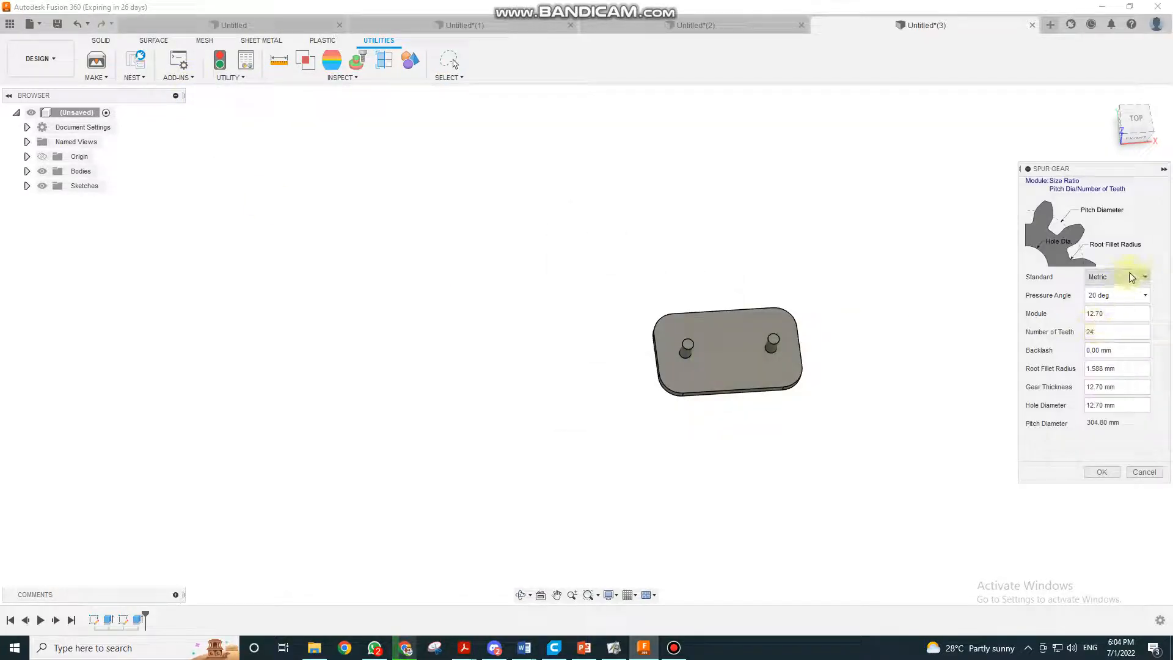
- Set the metric spur gear's module to 0.5 and its number of teeth to 50
double_click(1106, 314)
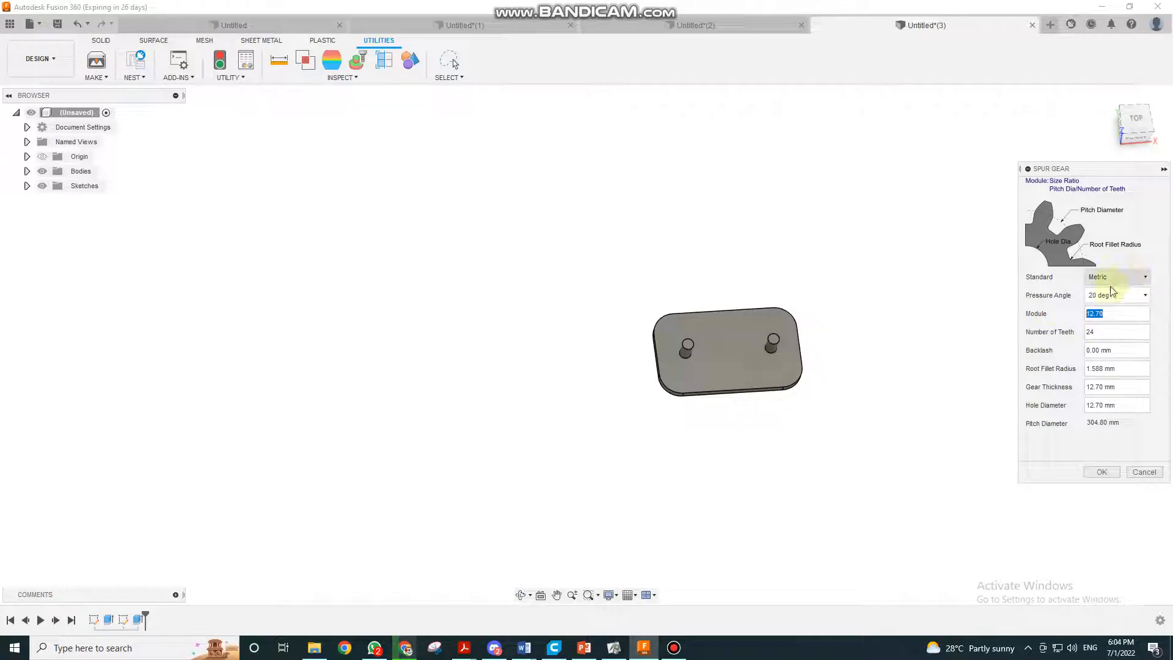
click(1114, 314)
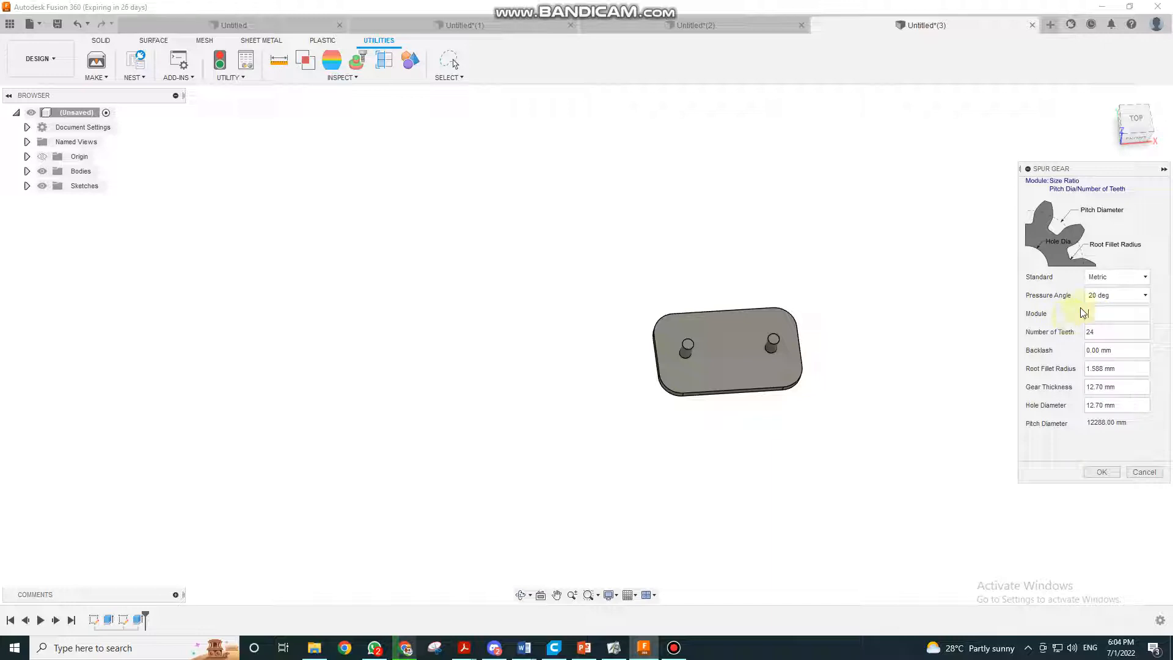
text(0.5)
click(1098, 330)
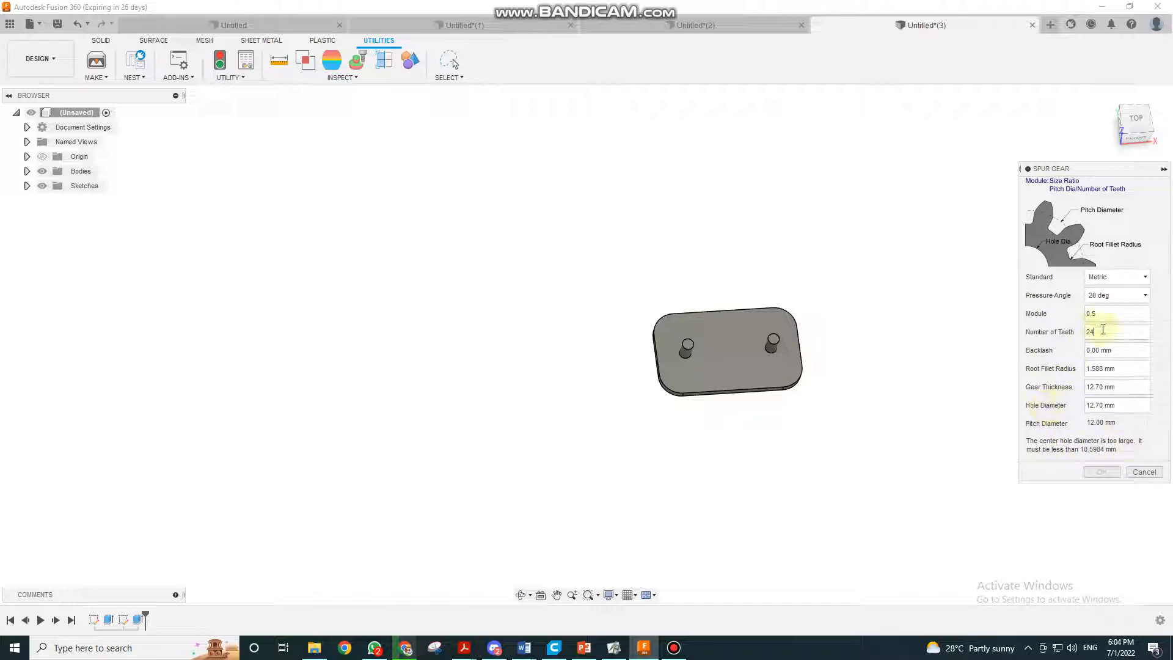
drag(1102, 331, 1072, 333)
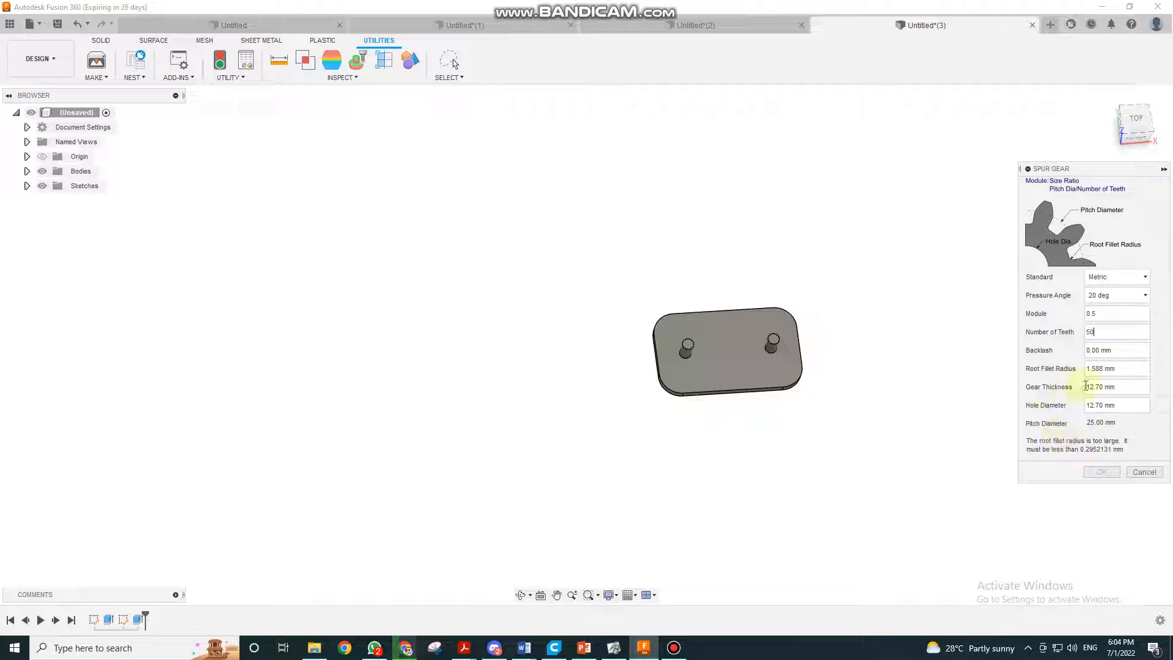
- Set the gear's hole diameter to 8 mm, gear thickness to 10 mm and root fillet radius to 0.2 mm
drag(1118, 408, 1077, 409)
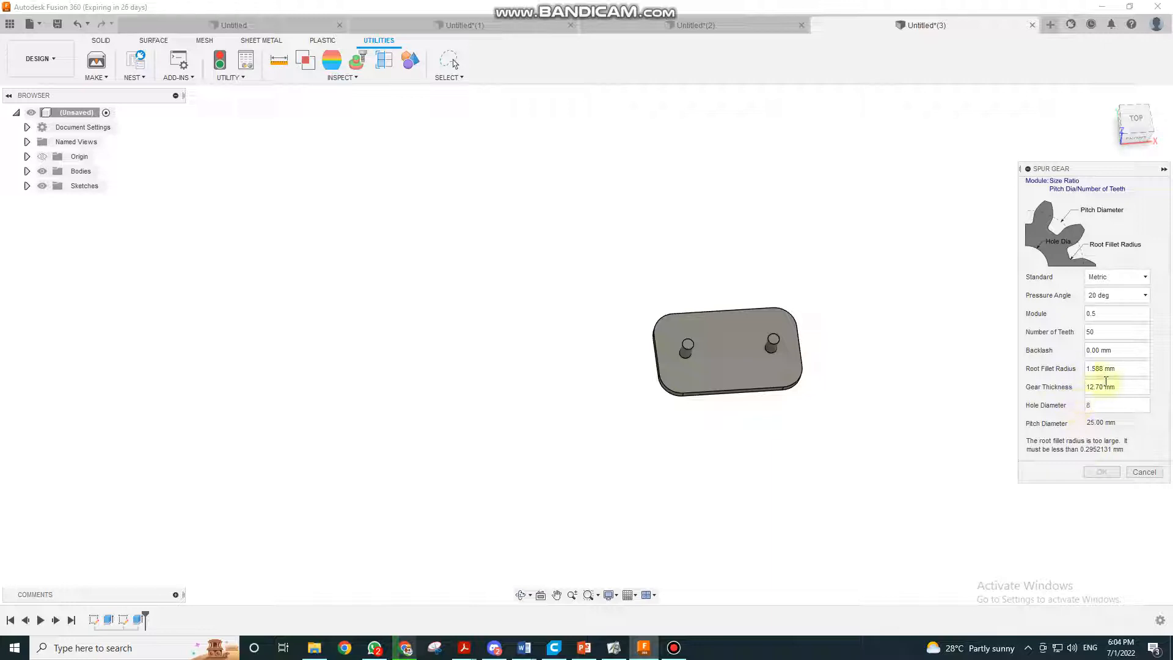
drag(1119, 386, 1085, 389)
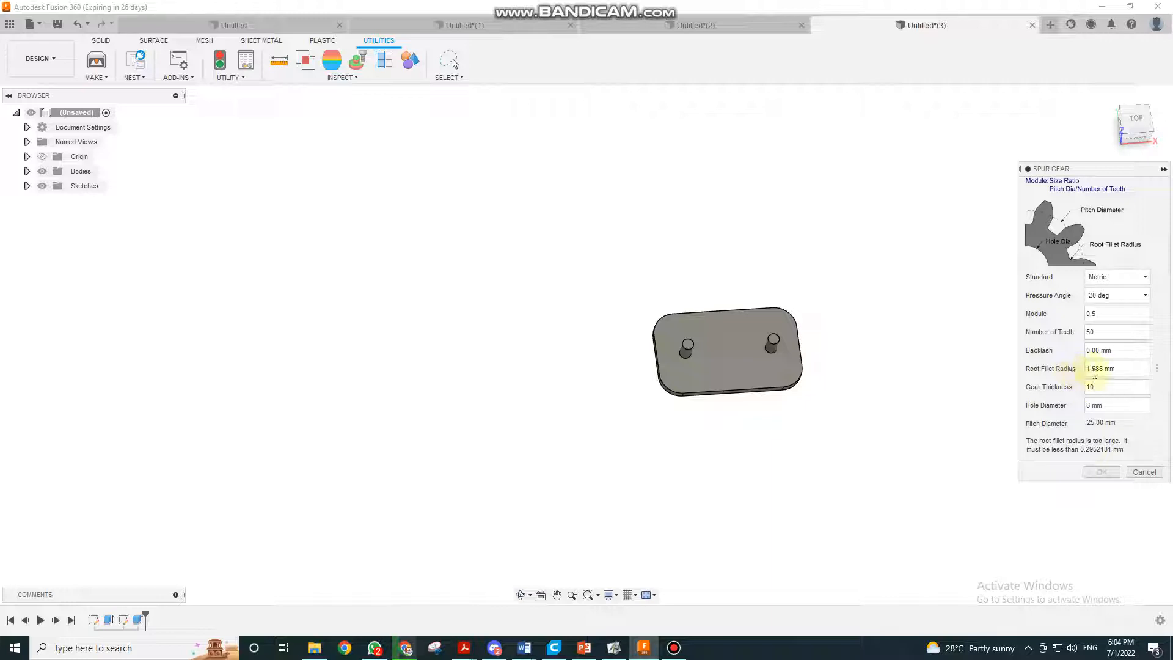
drag(1121, 366, 1050, 370)
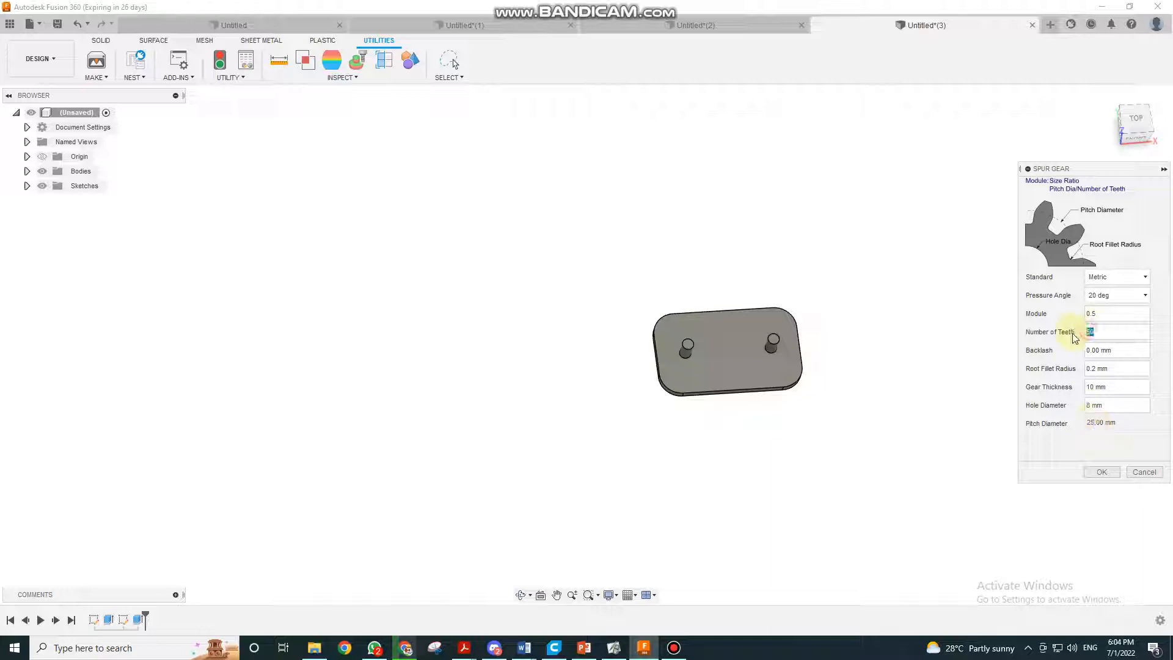
- Change the number of teeth to 120 and generate the spur gear
text(5)
drag(1099, 334, 1079, 335)
click(1109, 477)
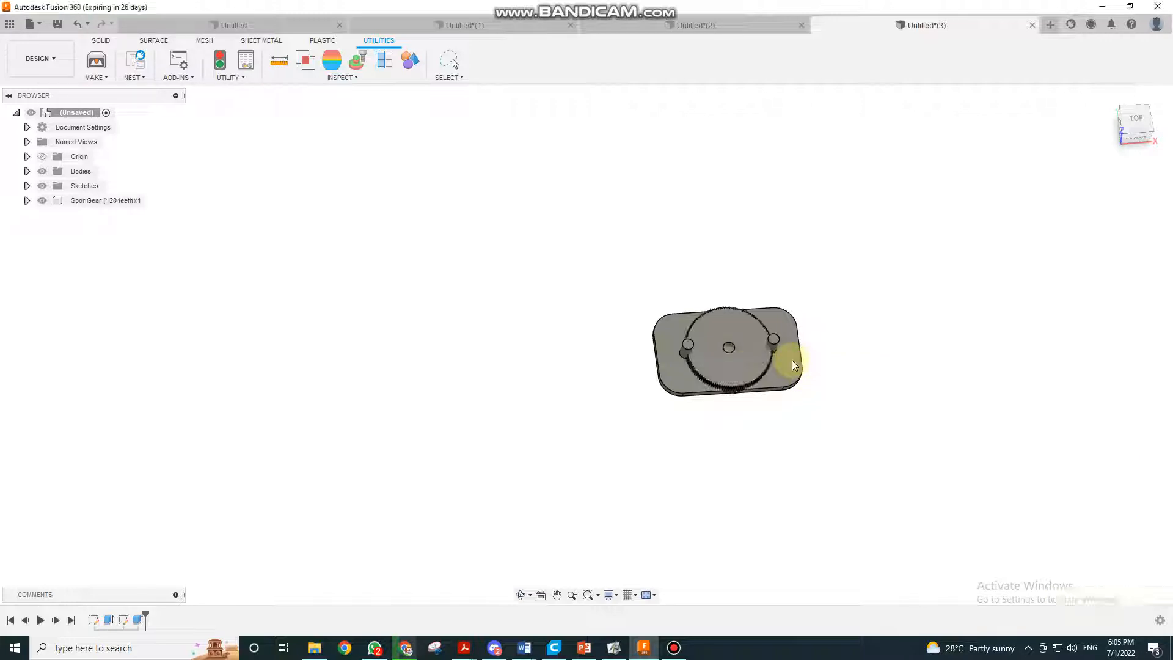
- Move the spur gear off the plate into the free space beyond the plate's left end
shift+middle_drag(793, 365, 763, 400)
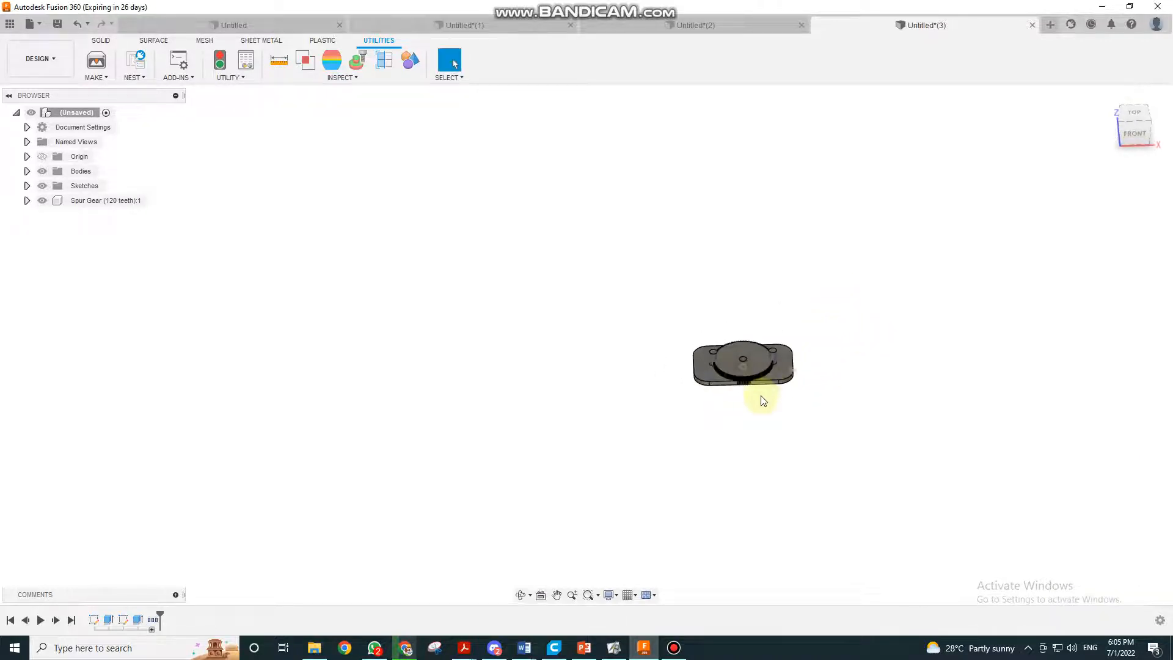
scroll(758, 391, up, 6)
drag(743, 308, 338, 342)
scroll(404, 350, down, 5)
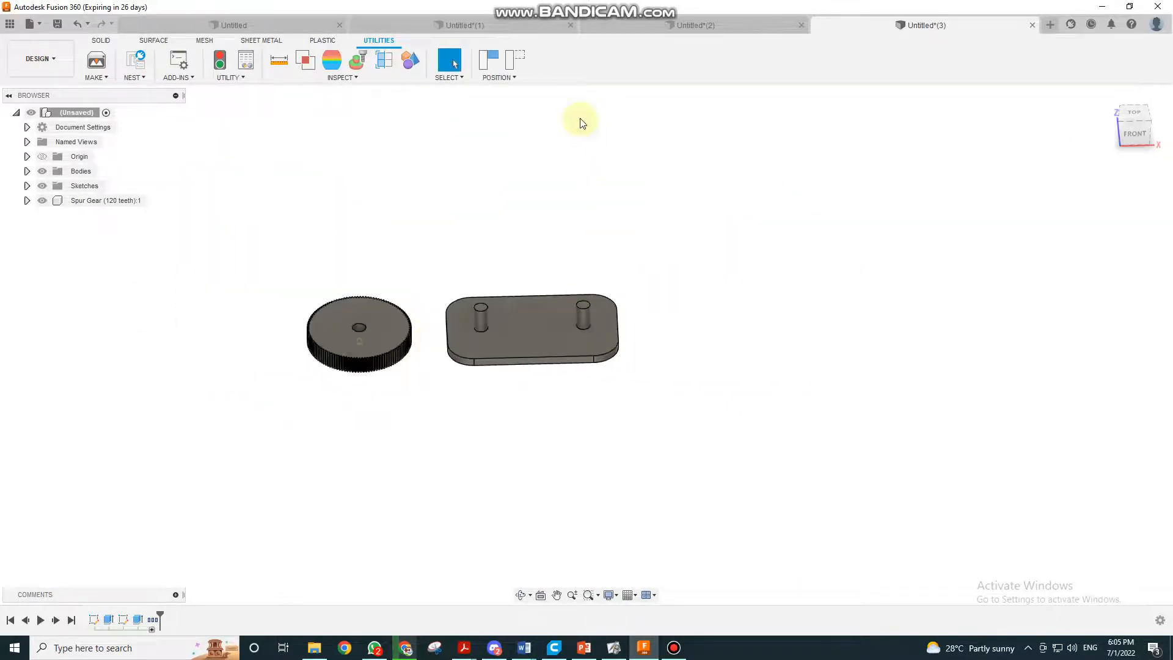
right_click(110, 203)
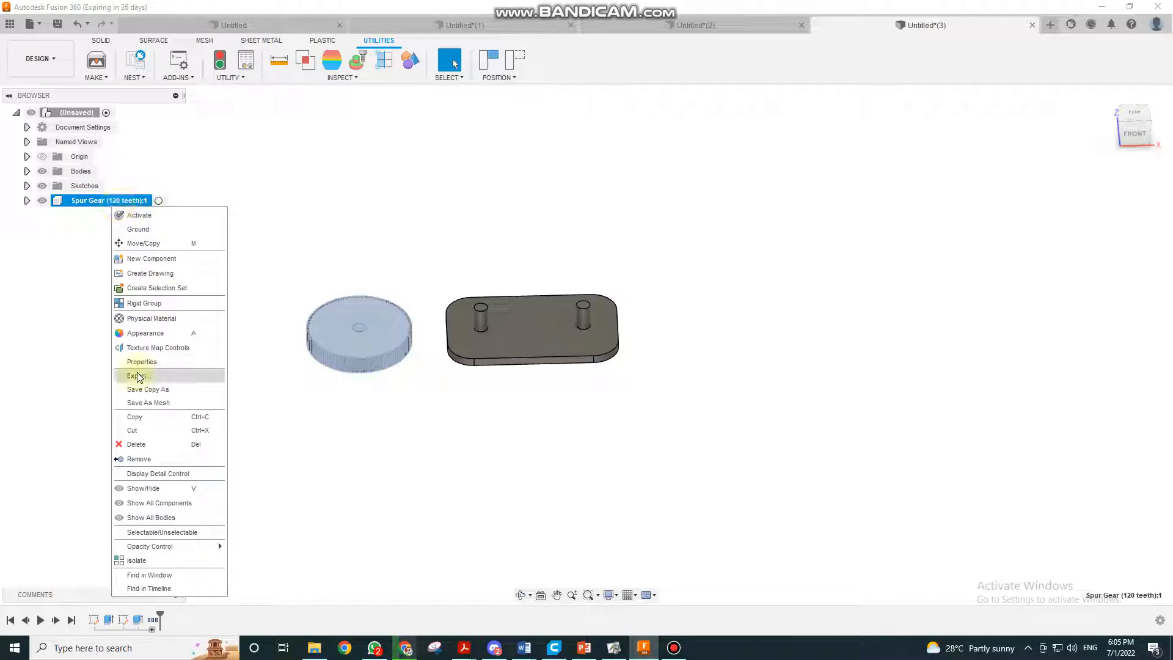
click(176, 243)
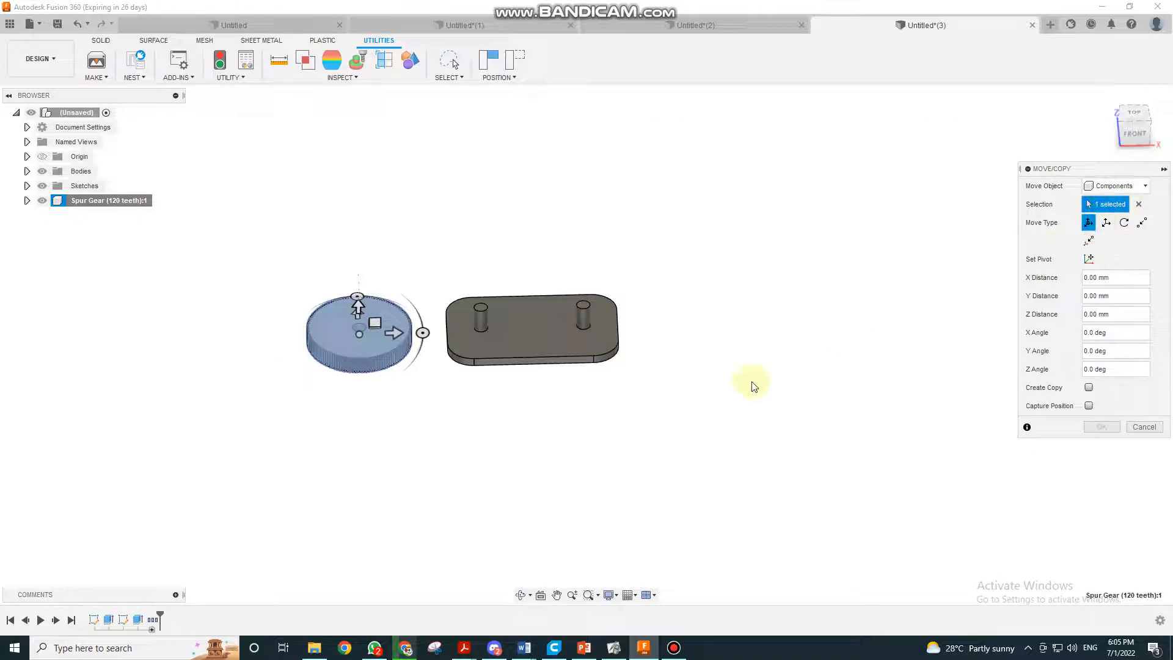
drag(395, 332, 798, 356)
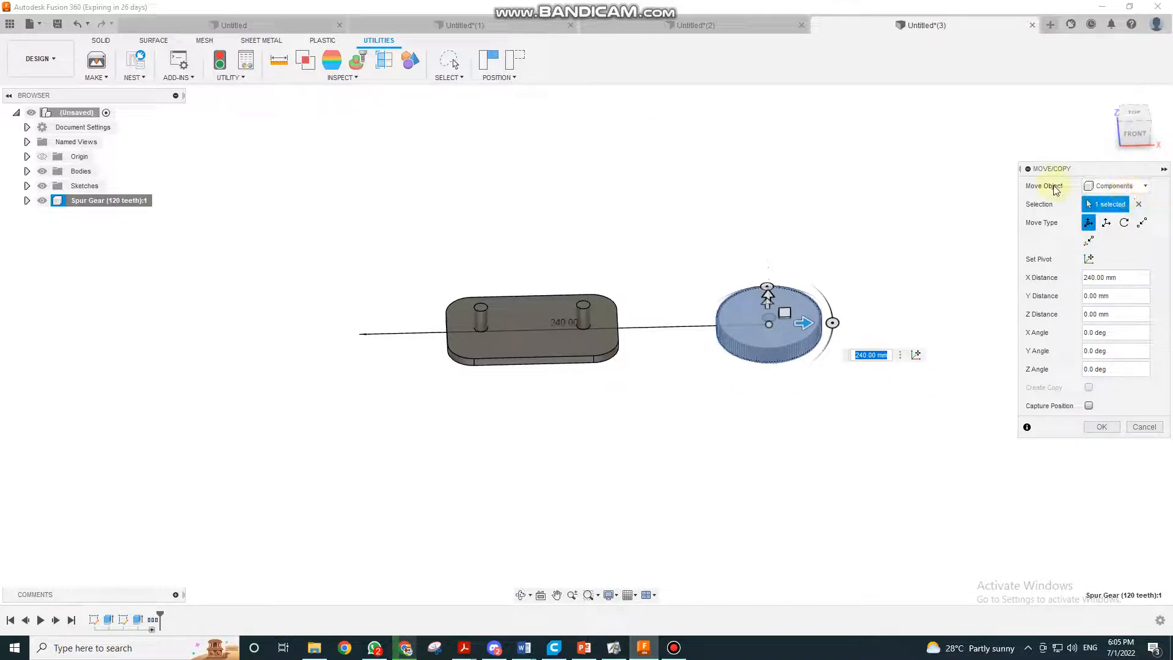
click(1145, 186)
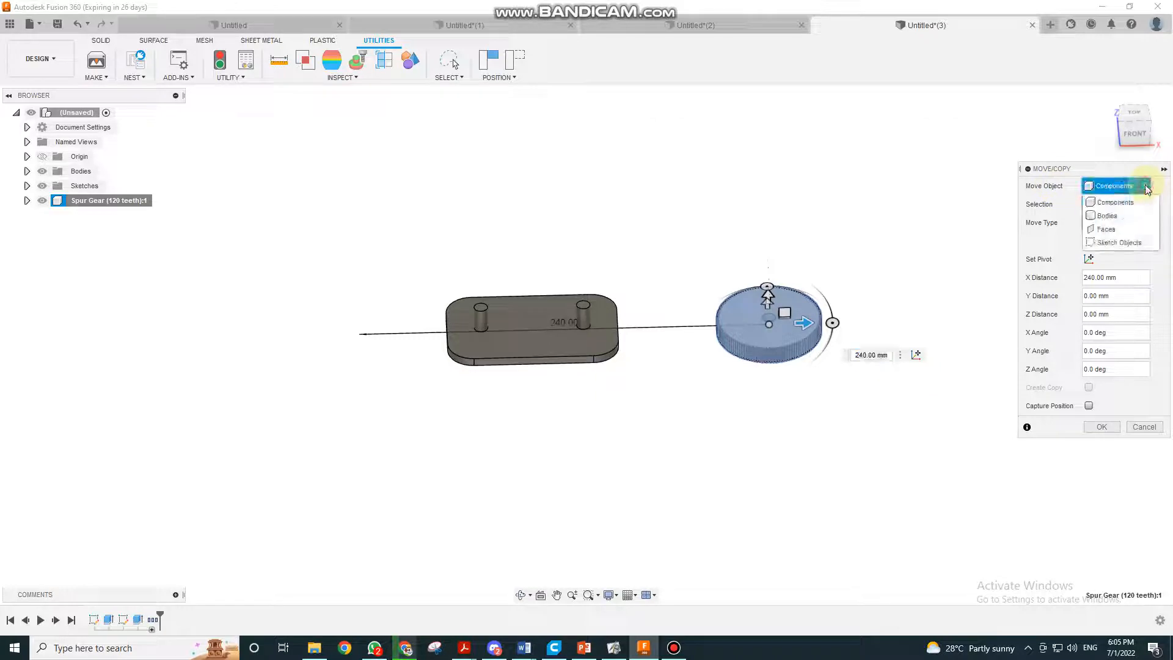
click(1145, 186)
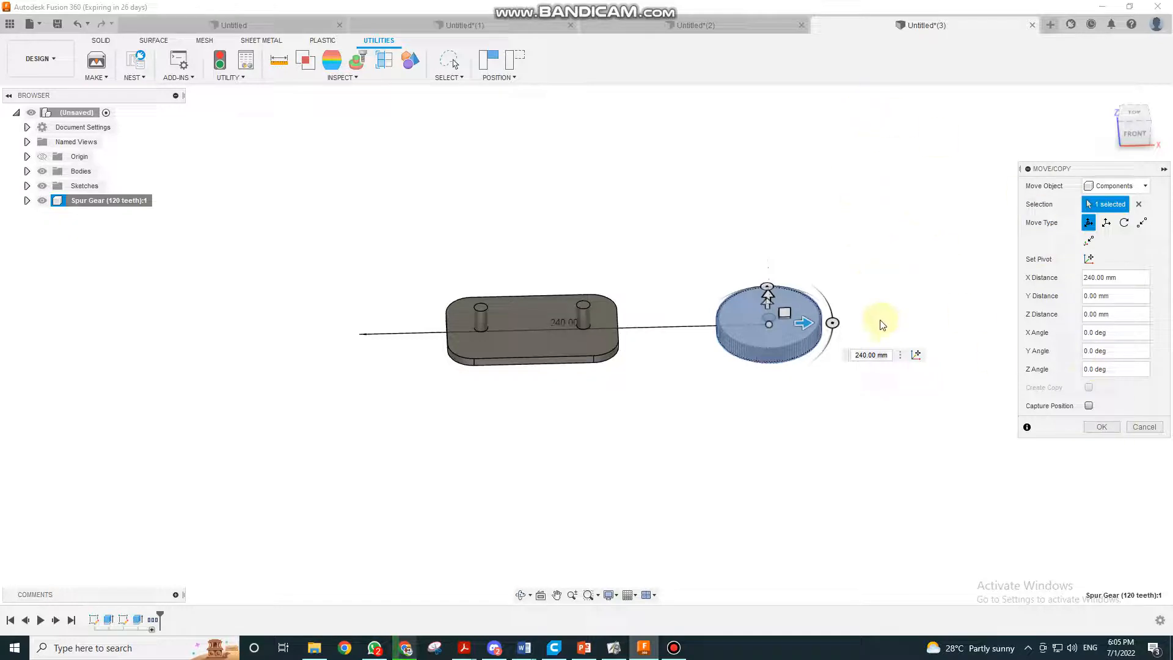
click(805, 328)
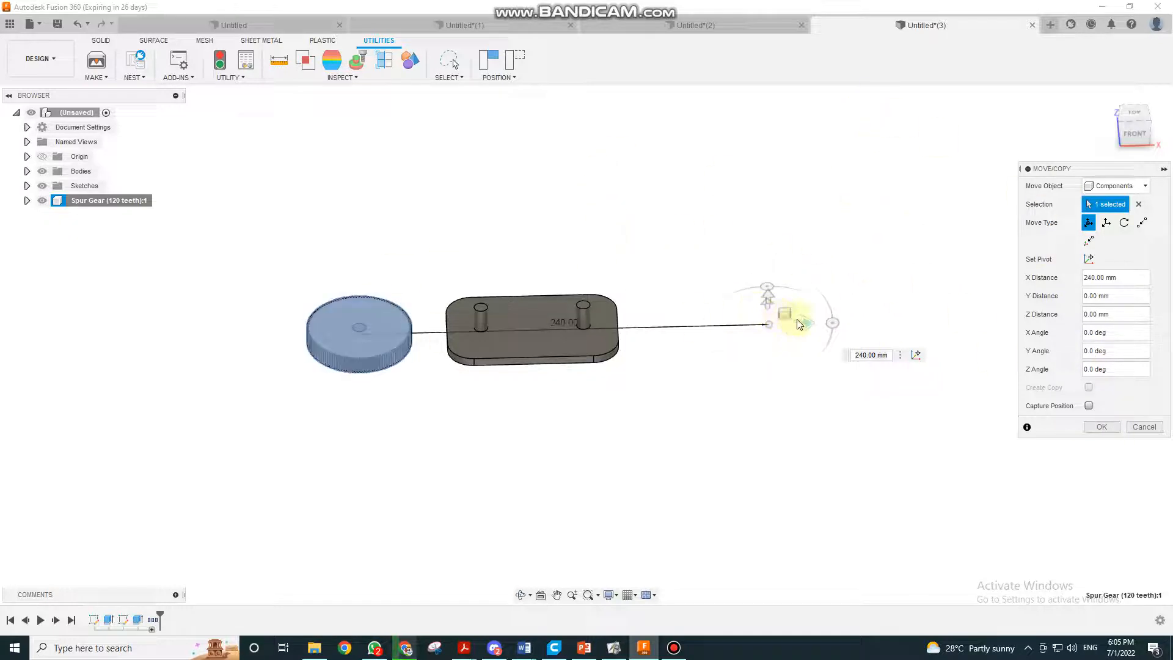
click(1144, 427)
- Capture the gear's position, paste a copy of the gear component and move the copy 210 mm in X past the plate
click(387, 339)
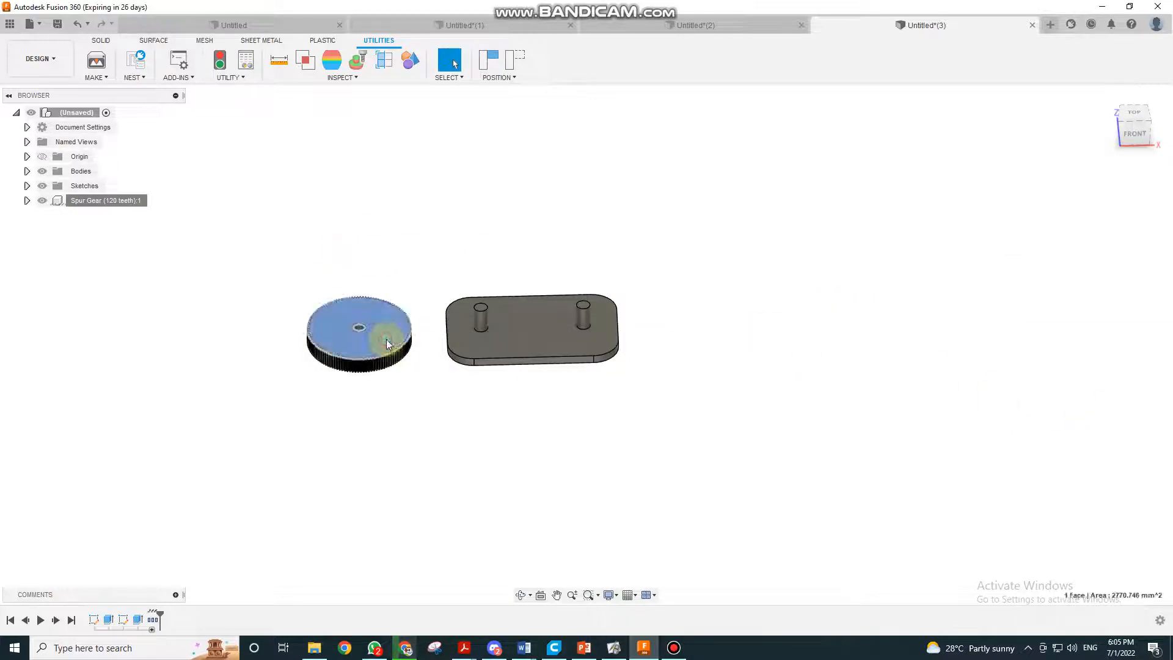
right_click(105, 201)
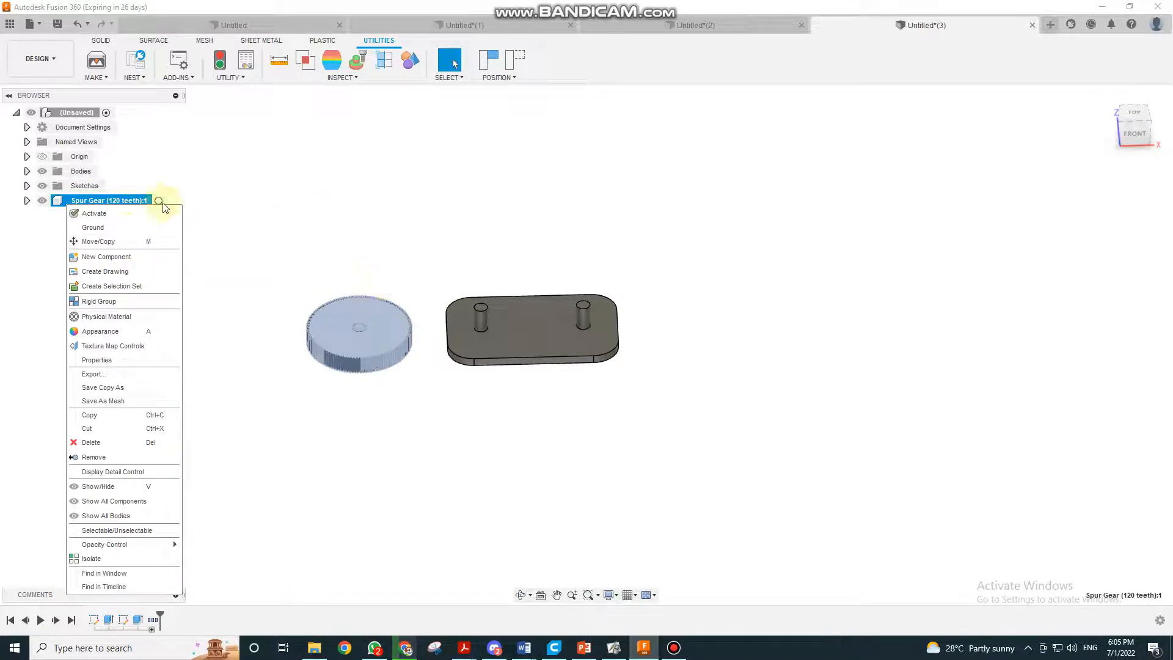
click(299, 186)
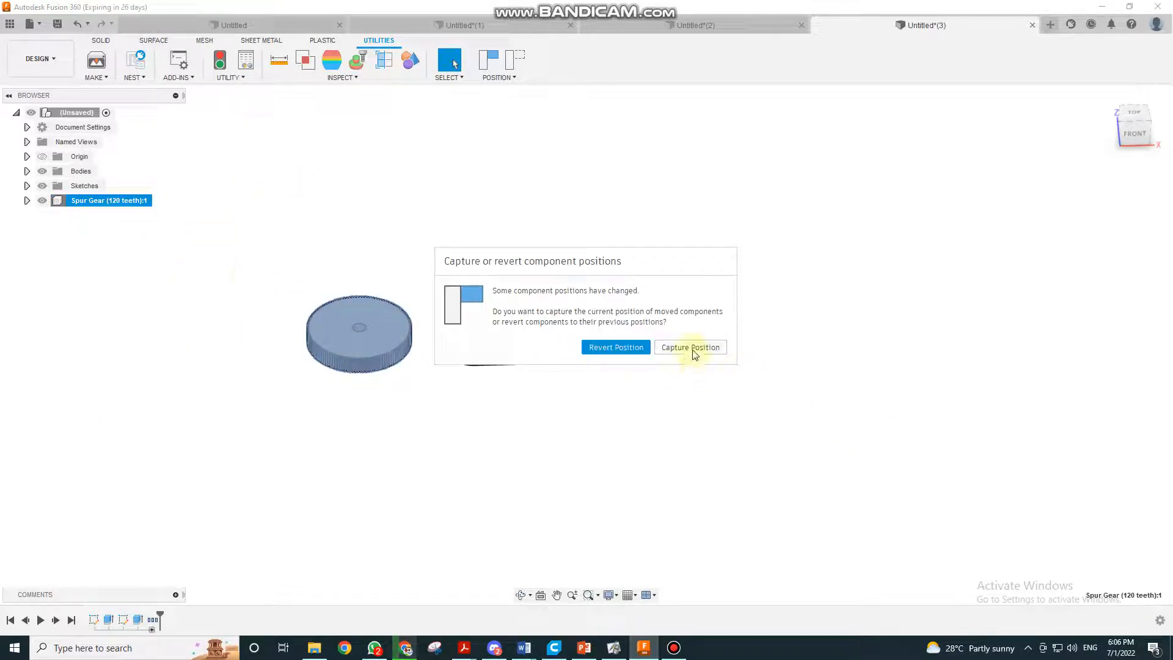
click(695, 349)
key(ctrl+v)
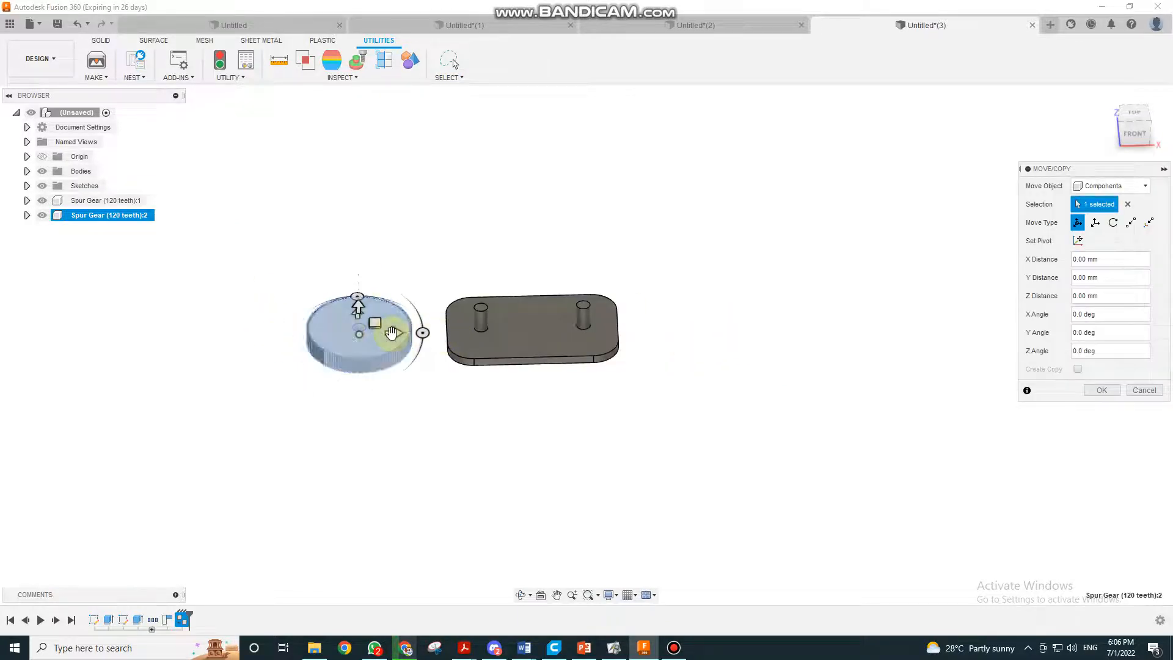
drag(391, 332, 755, 327)
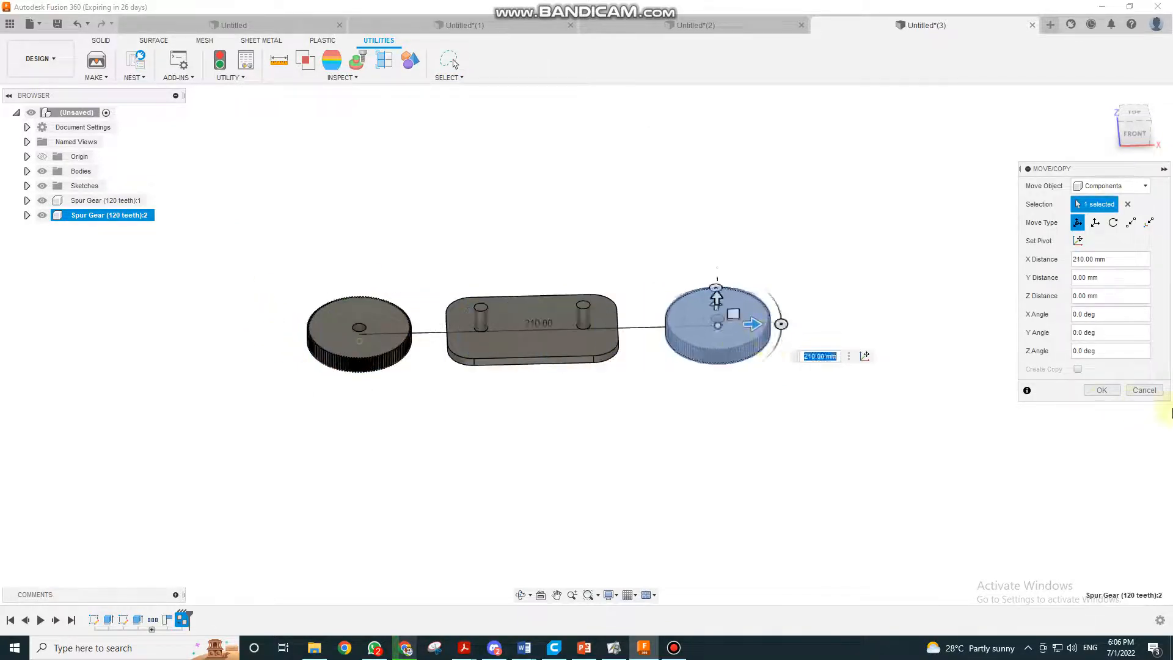
click(1101, 391)
- Join the copied gear's hole to the top of the plate's right pin with a Z offset of -5 mm
shift+middle_drag(597, 424, 582, 296)
shift+middle_drag(543, 418, 736, 328)
scroll(745, 336, up, 3)
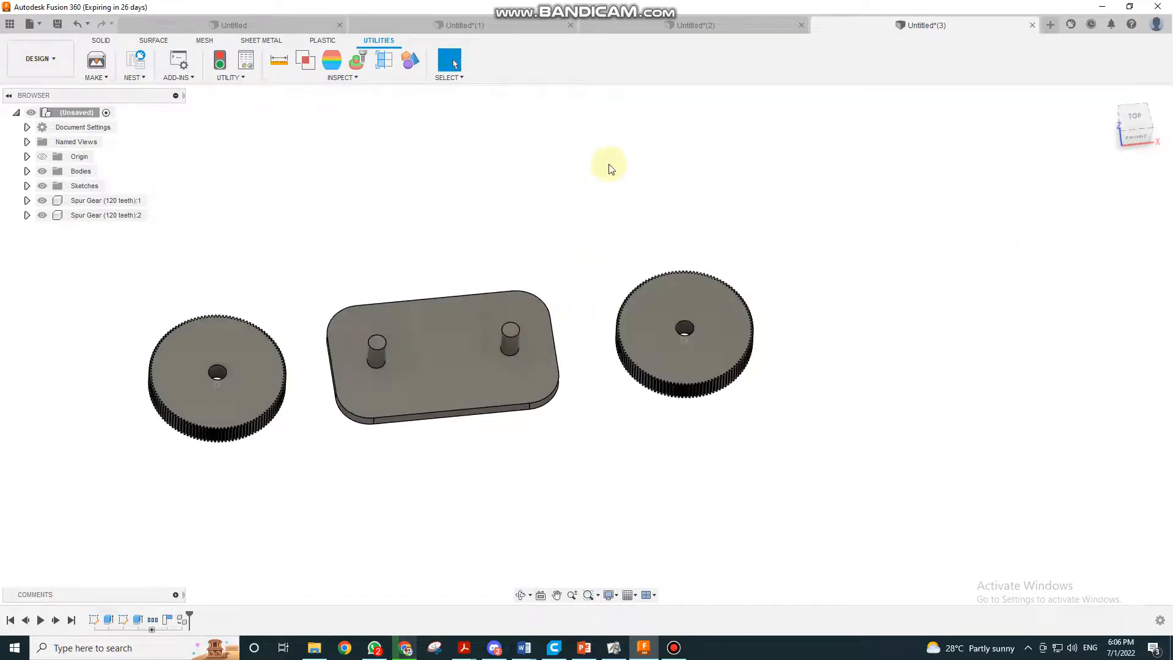
key(j)
scroll(489, 329, up, 4)
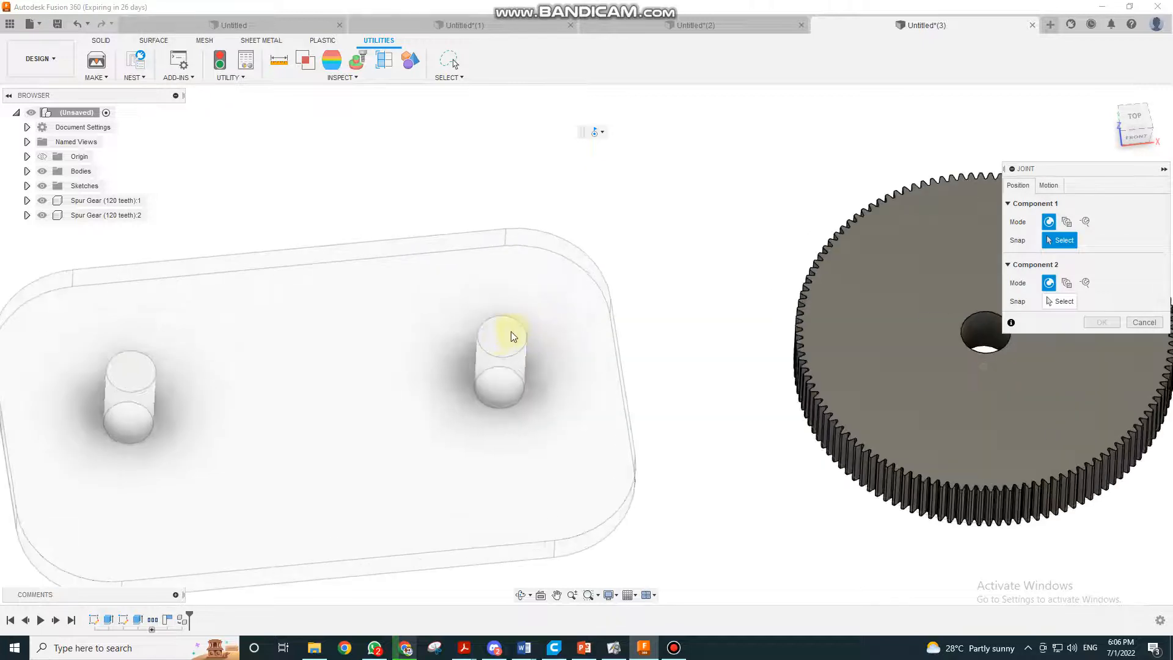
scroll(500, 344, down, 4)
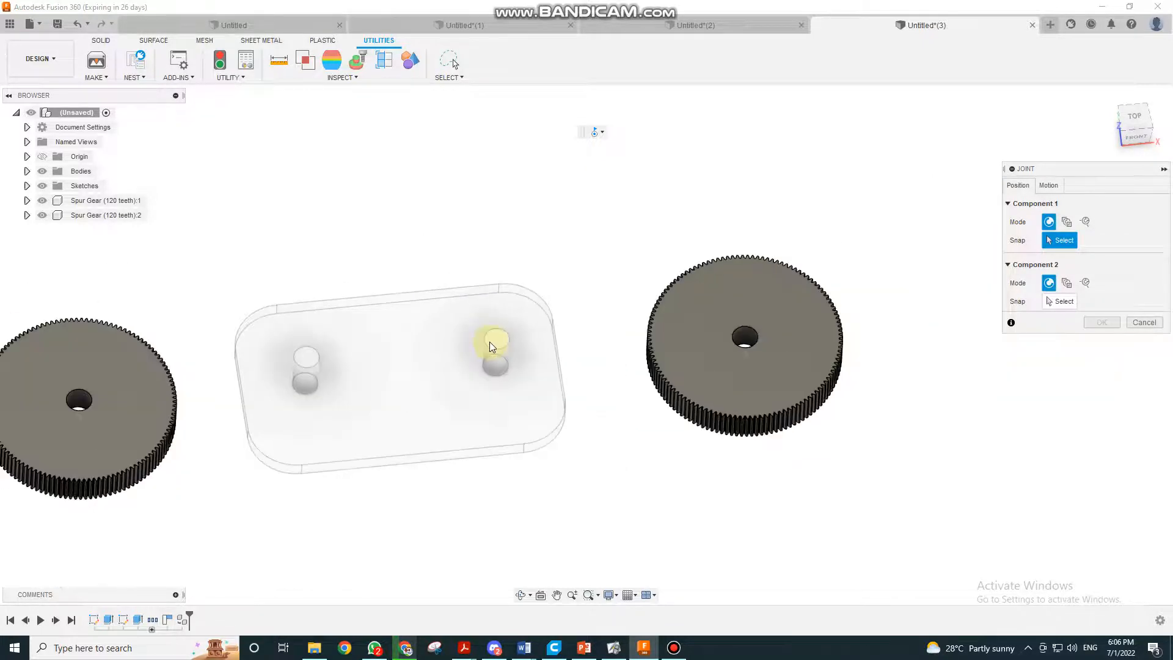
click(744, 340)
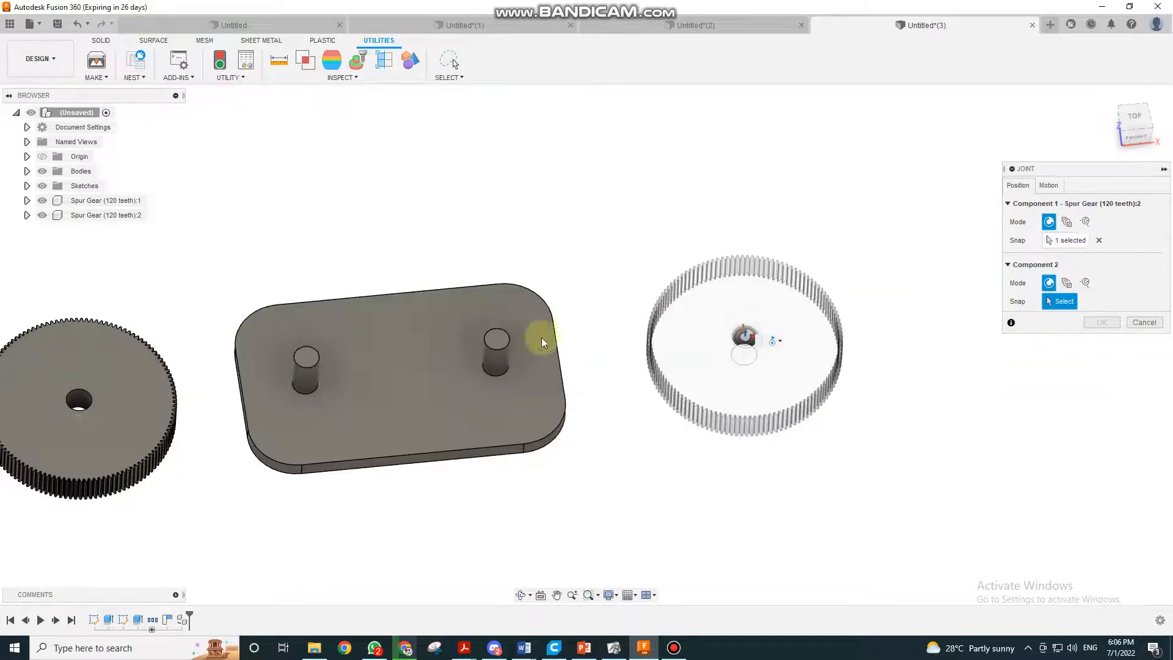
click(495, 340)
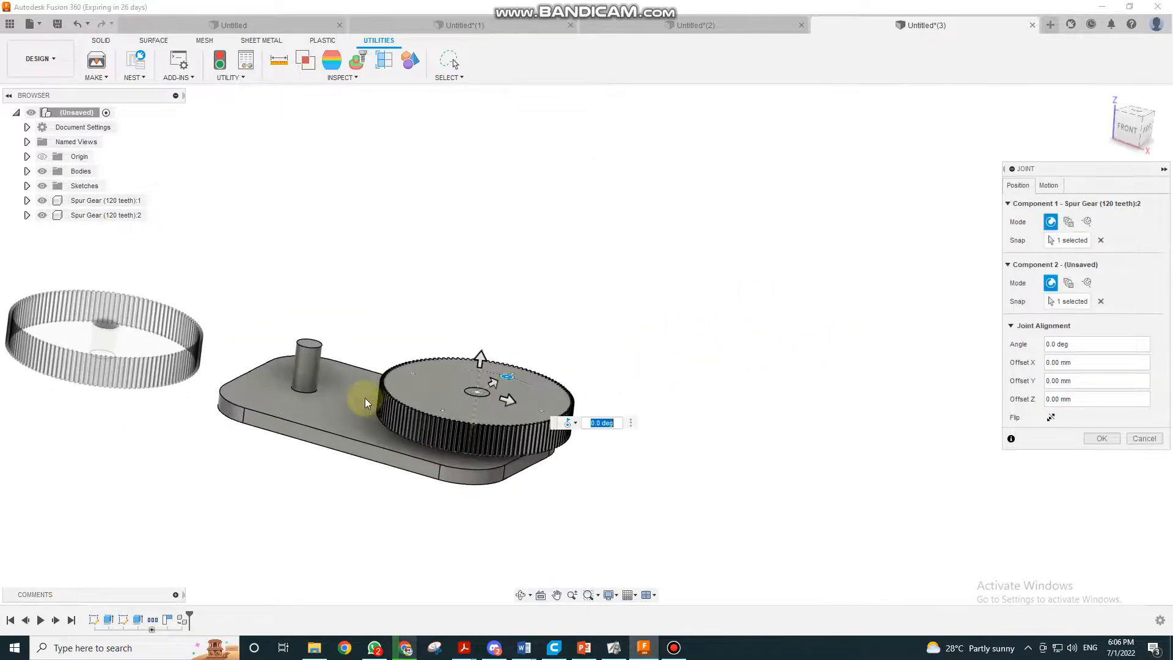
drag(480, 355, 480, 369)
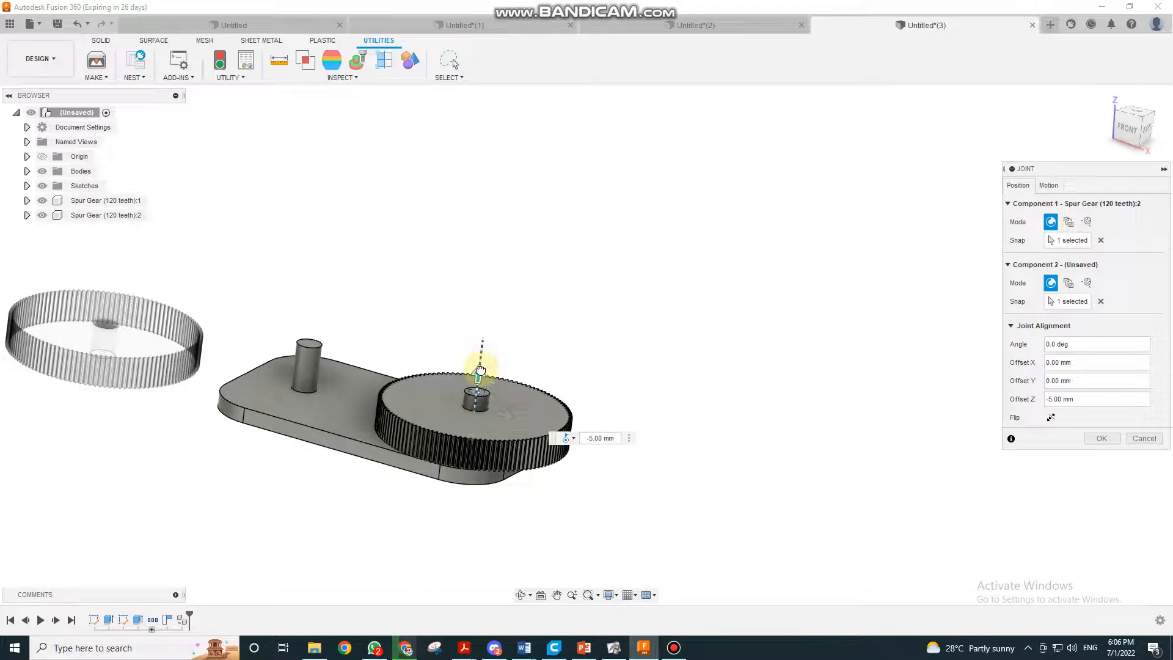
click(1106, 439)
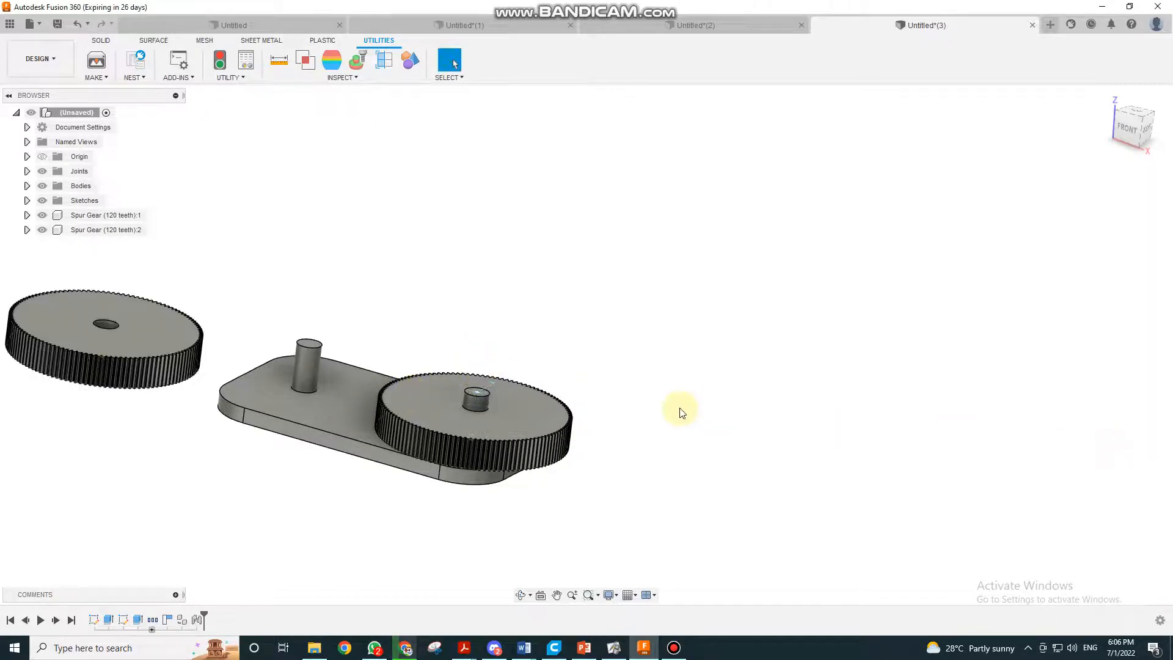
- Join the original gear's hole to the top of the plate's left pin with a Z offset of -15 mm
scroll(273, 350, up, 3)
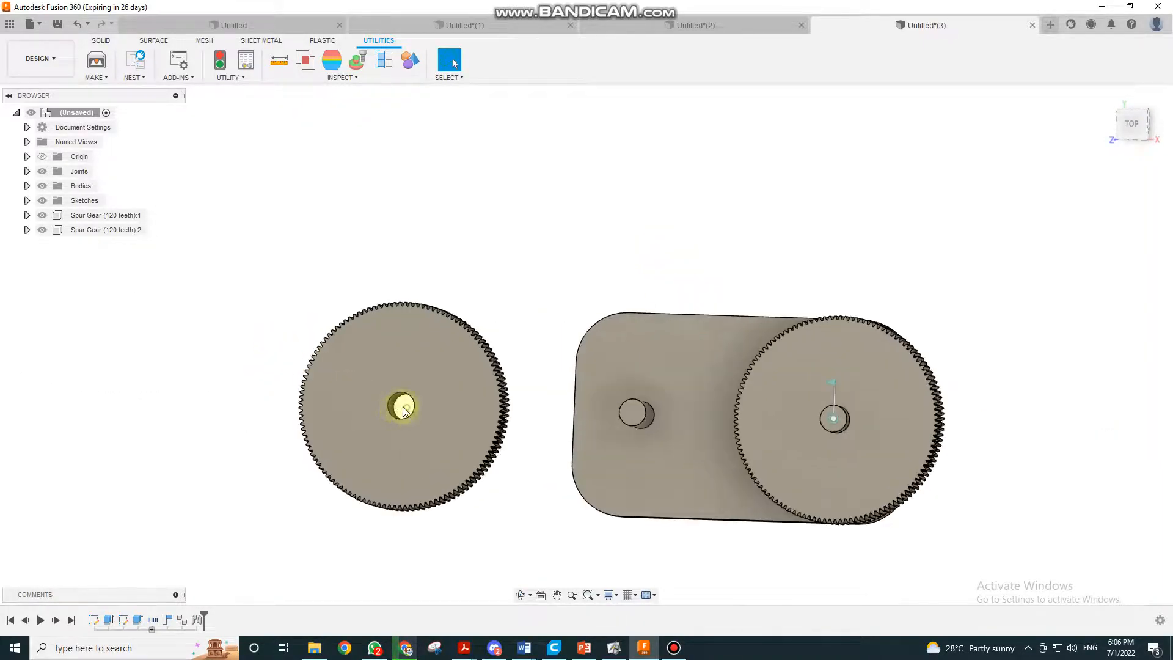
key(j)
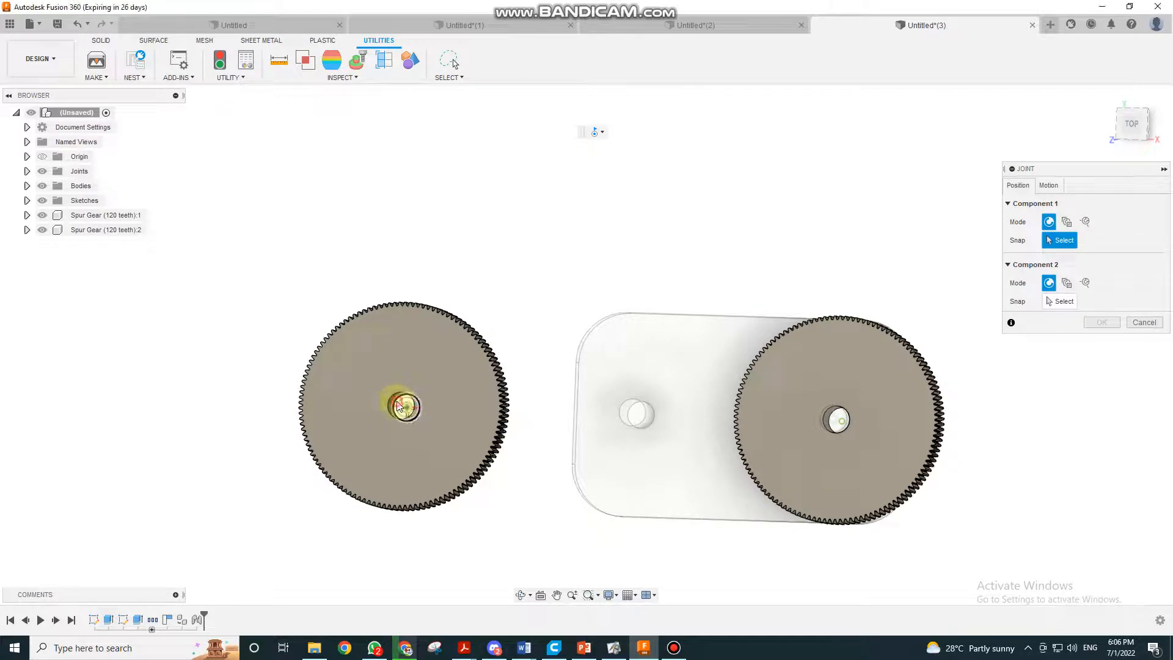
click(398, 407)
click(635, 410)
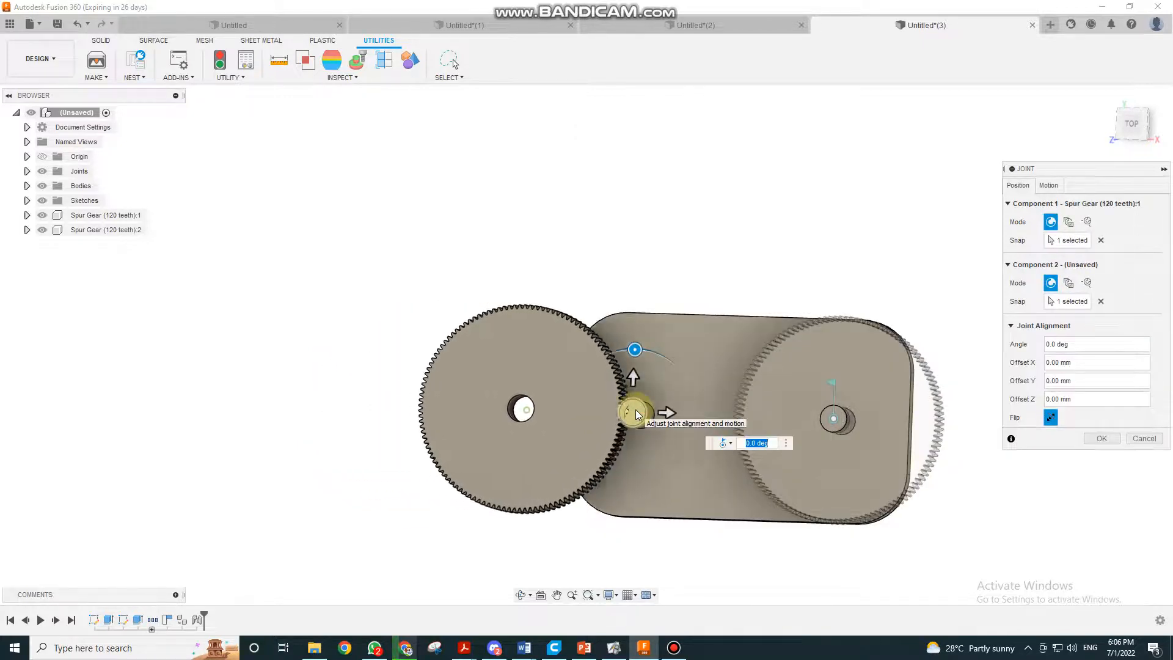
scroll(656, 446, up, 3)
shift+middle_drag(665, 417, 671, 365)
scroll(671, 365, down, 1)
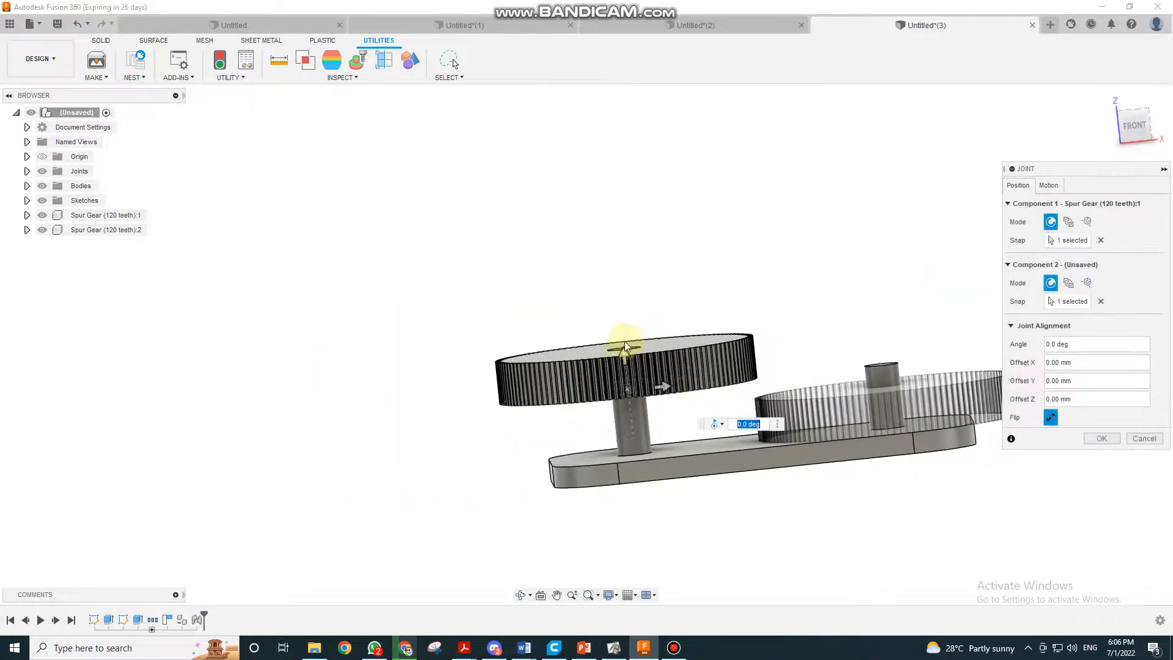
drag(623, 349, 619, 408)
scroll(629, 379, down, 4)
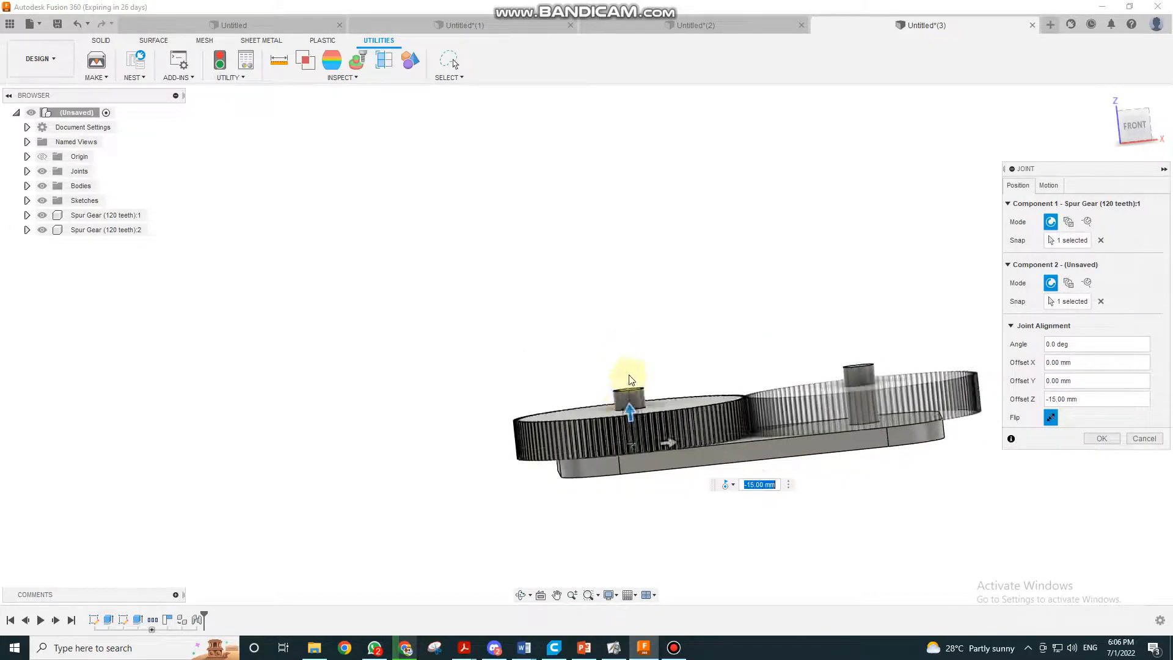
shift+middle_drag(724, 293, 688, 416)
click(1093, 438)
scroll(719, 404, up, 5)
scroll(688, 416, up, 10)
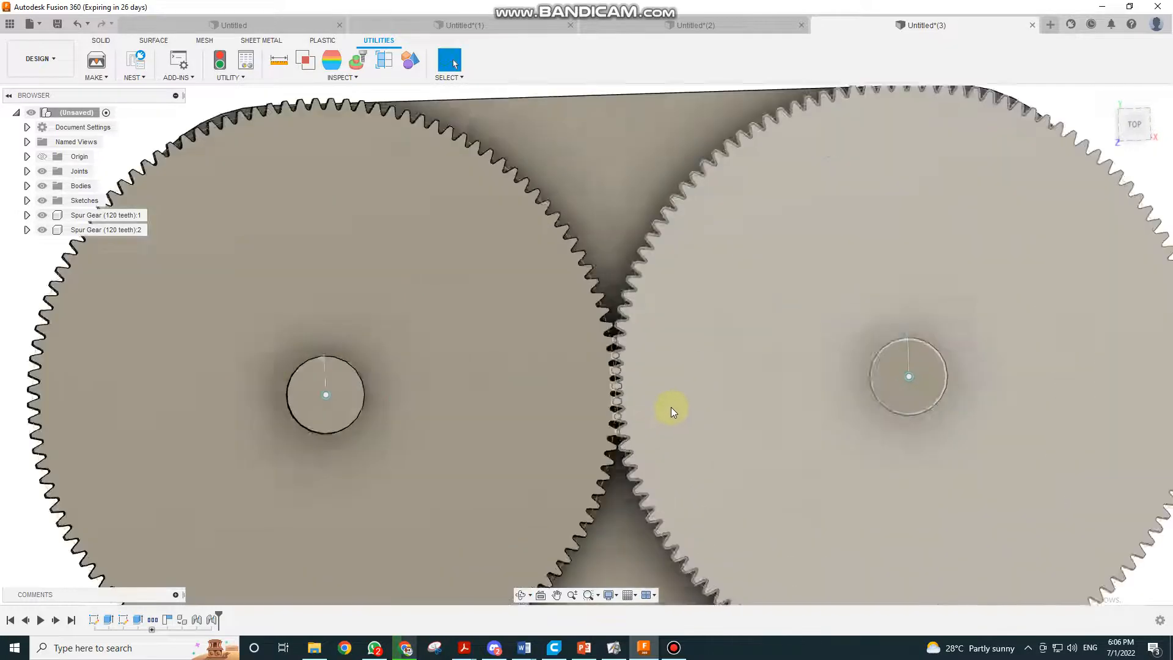
scroll(541, 312, down, 10)
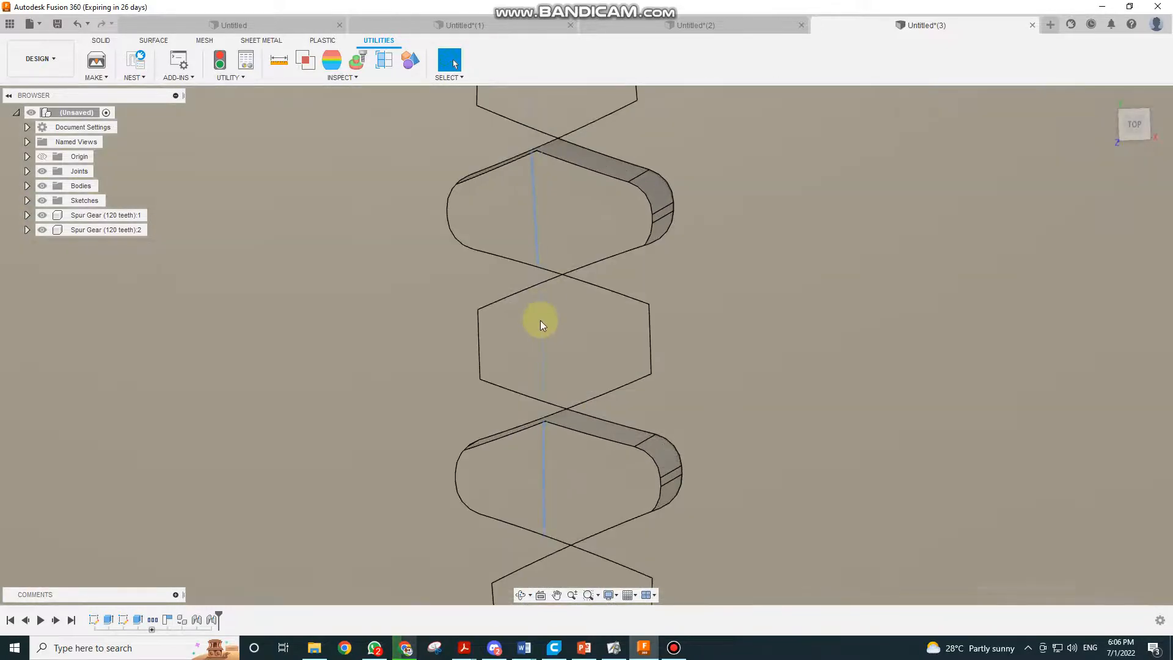
- Rotate the right gear slightly about its pin until its teeth sit in the left gear's tooth gaps
scroll(544, 307, up, 10)
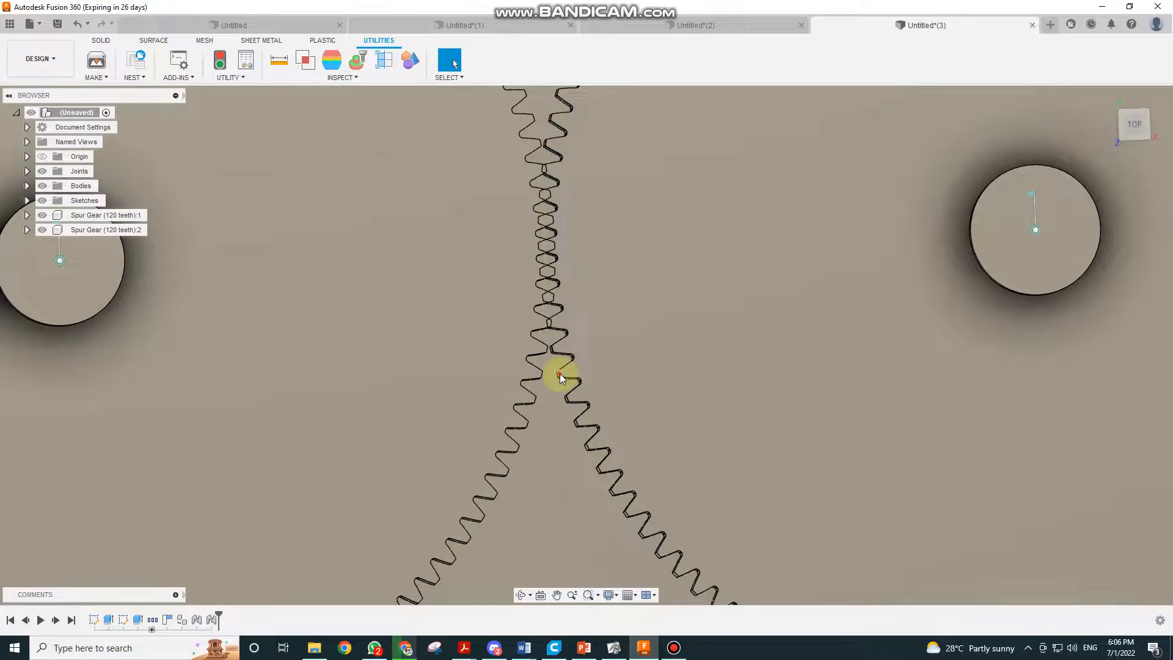
mouse_move(560, 375)
mouse_down()
mouse_move(593, 437)
mouse_move(758, 422)
mouse_move(955, 381)
mouse_move(706, 162)
mouse_move(591, 295)
mouse_up()
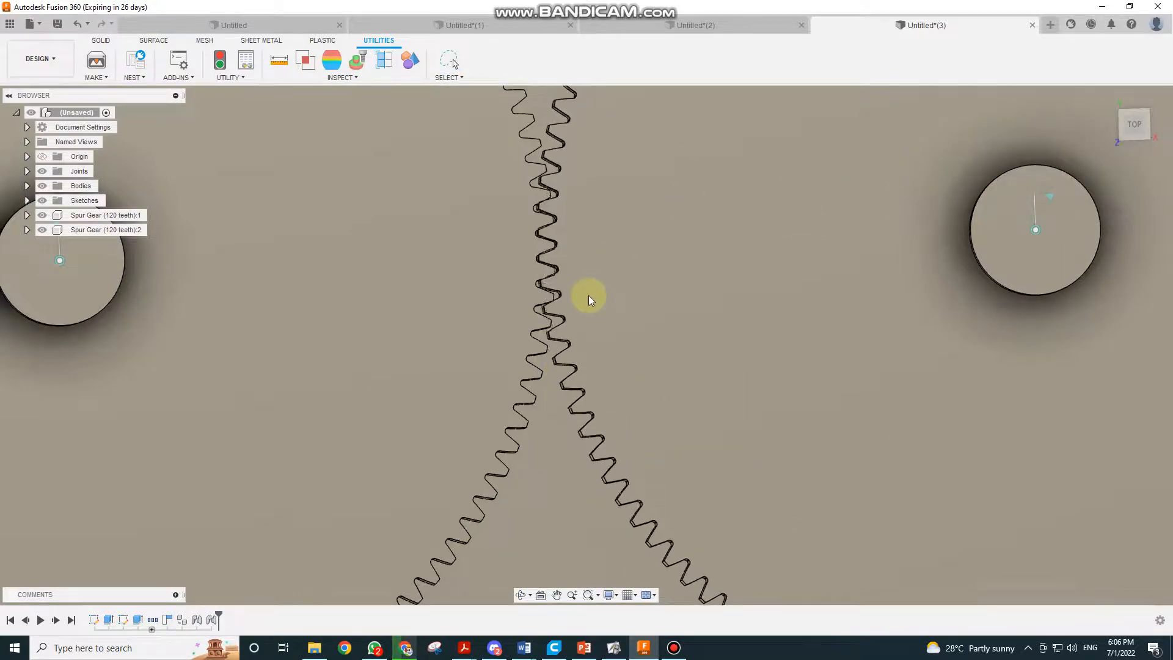
scroll(592, 296, down, 10)
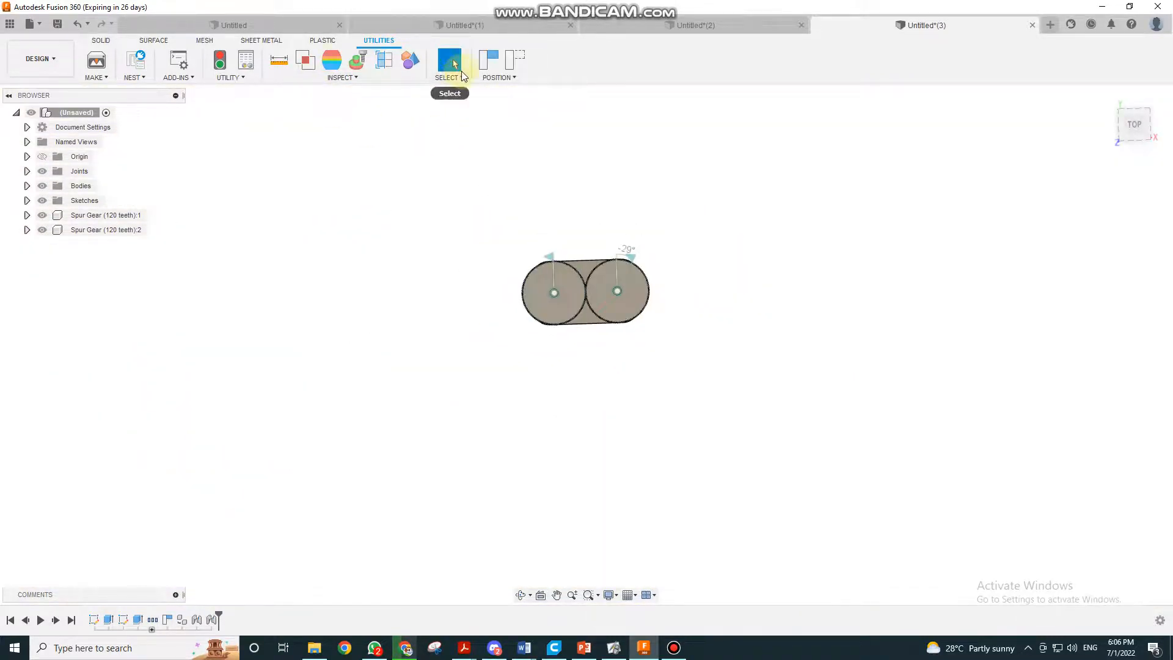
- Enable contact sets for the gear assembly
click(103, 41)
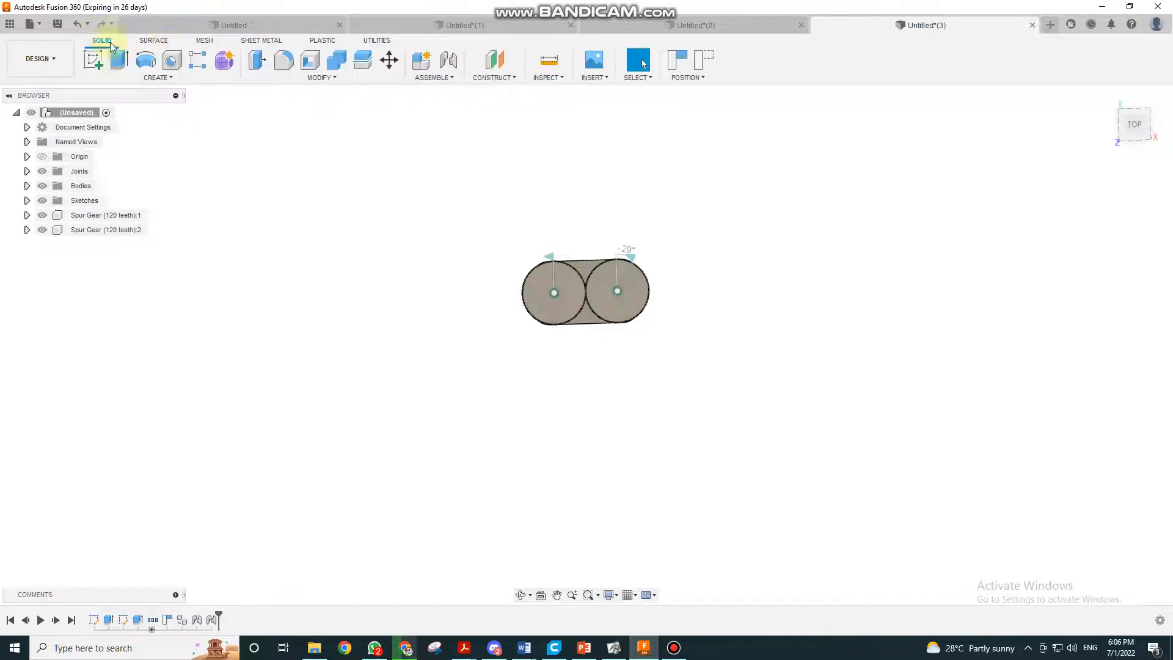
click(452, 80)
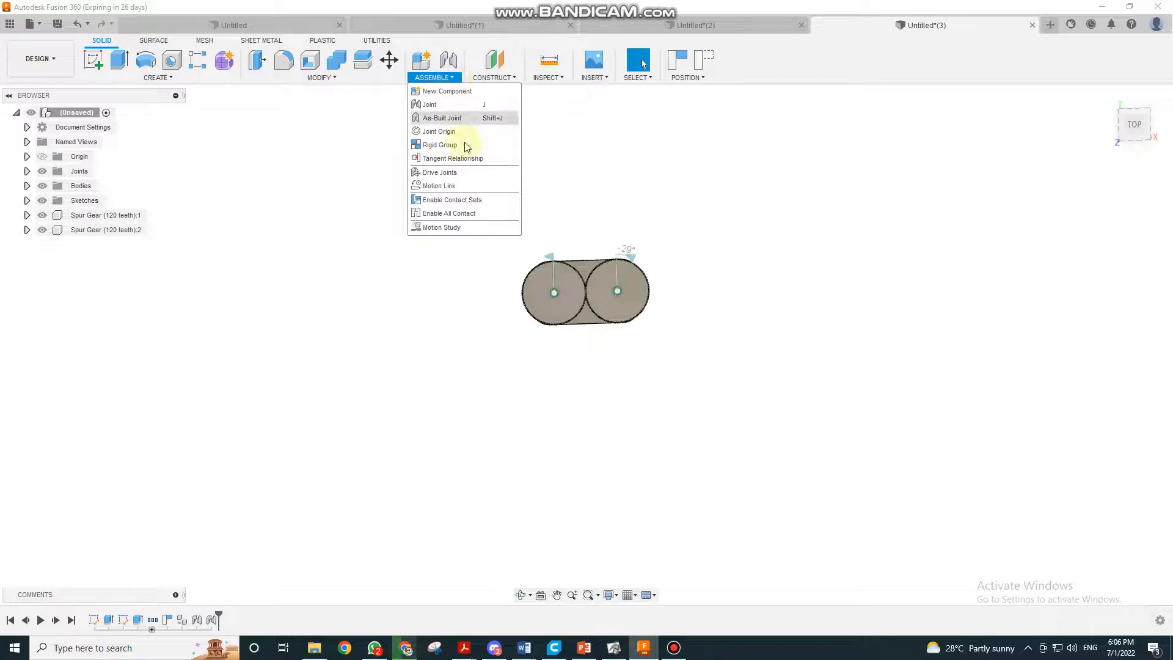
click(453, 202)
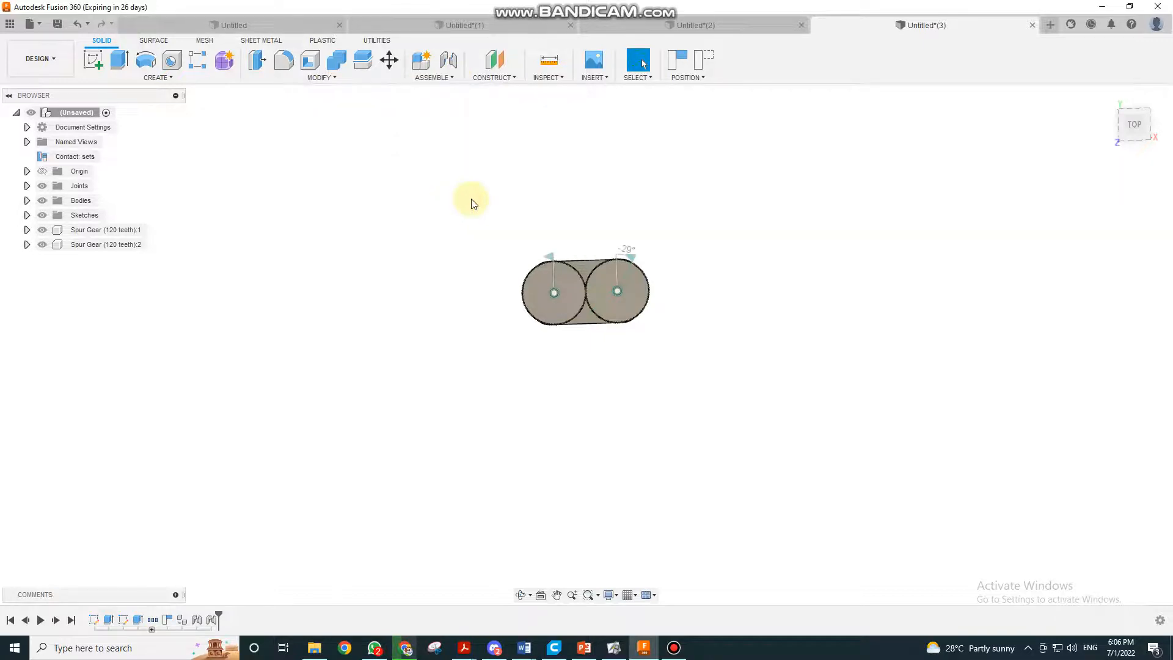
- Nudge the gear at the meshing teeth to fine-tune the tooth engagement between the two gears
scroll(620, 282, up, 10)
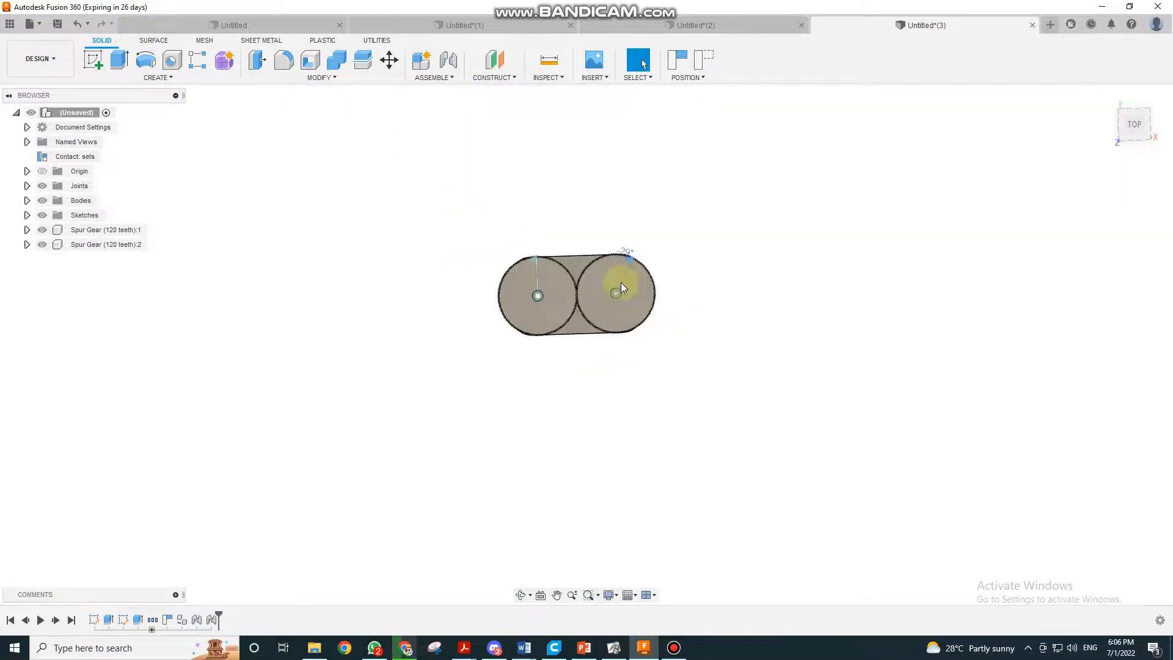
scroll(555, 305, up, 10)
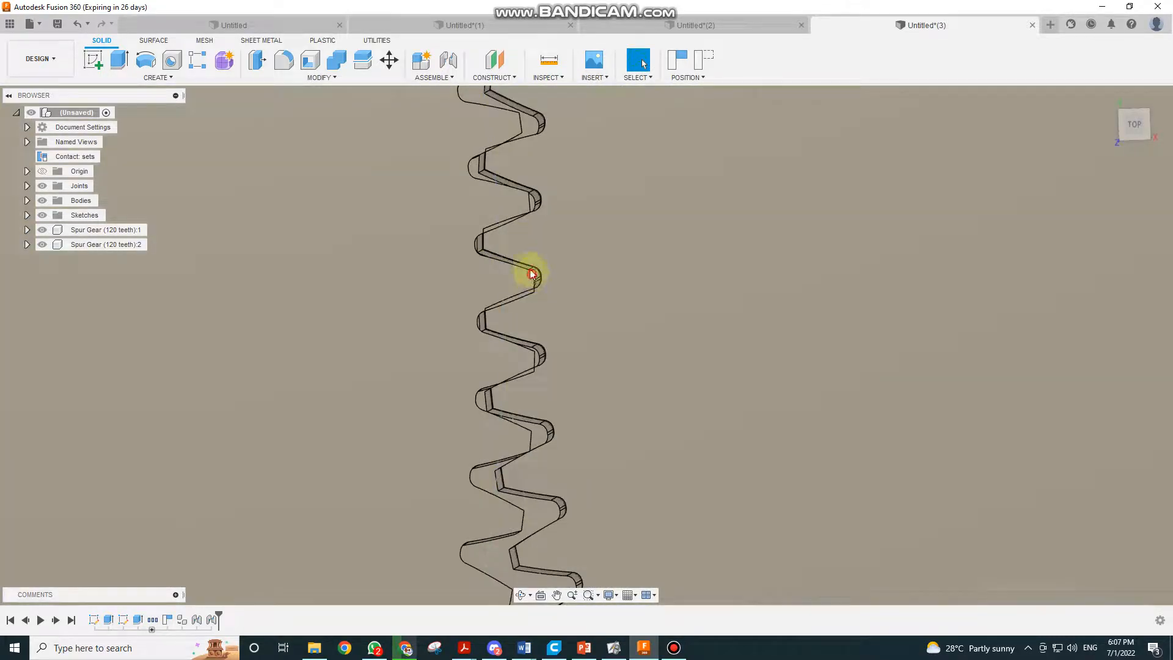
mouse_move(533, 279)
mouse_down()
mouse_move(531, 255)
mouse_move(531, 279)
mouse_up()
scroll(530, 278, down, 15)
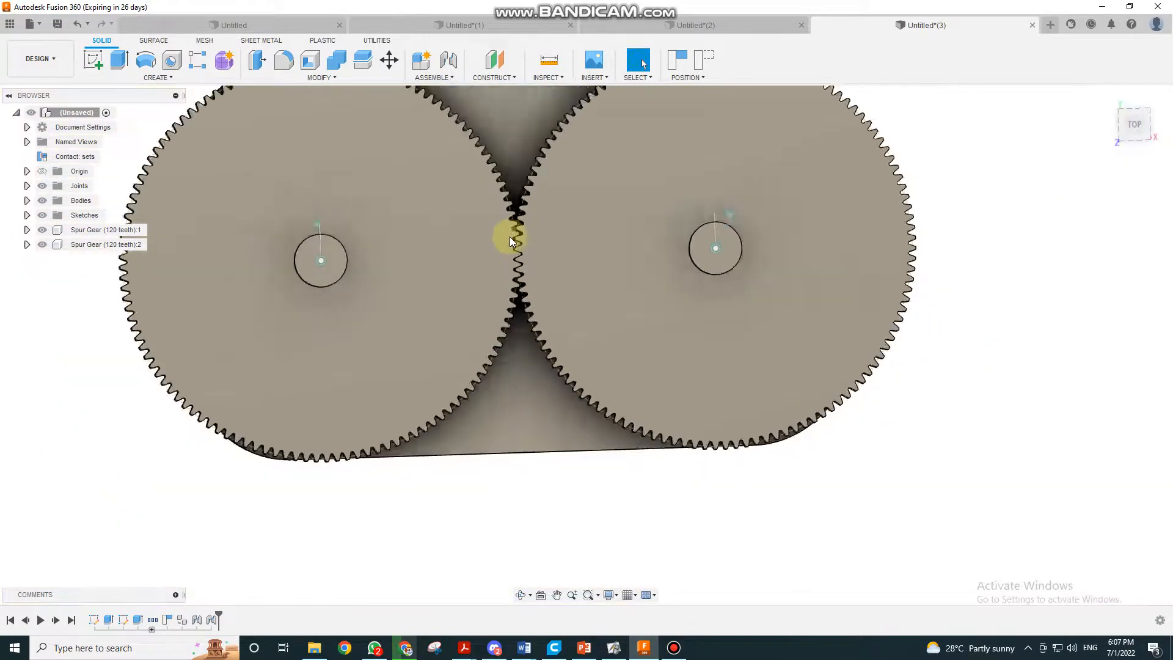
- Enable contact analysis between all components of the gear assembly
click(457, 79)
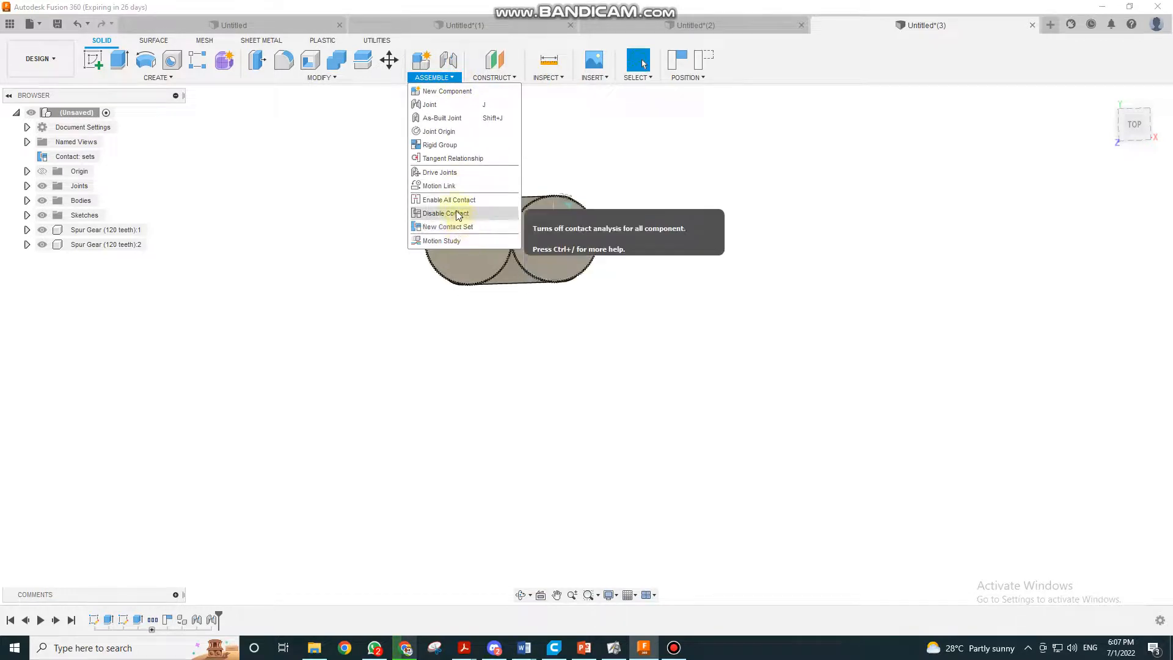
click(454, 202)
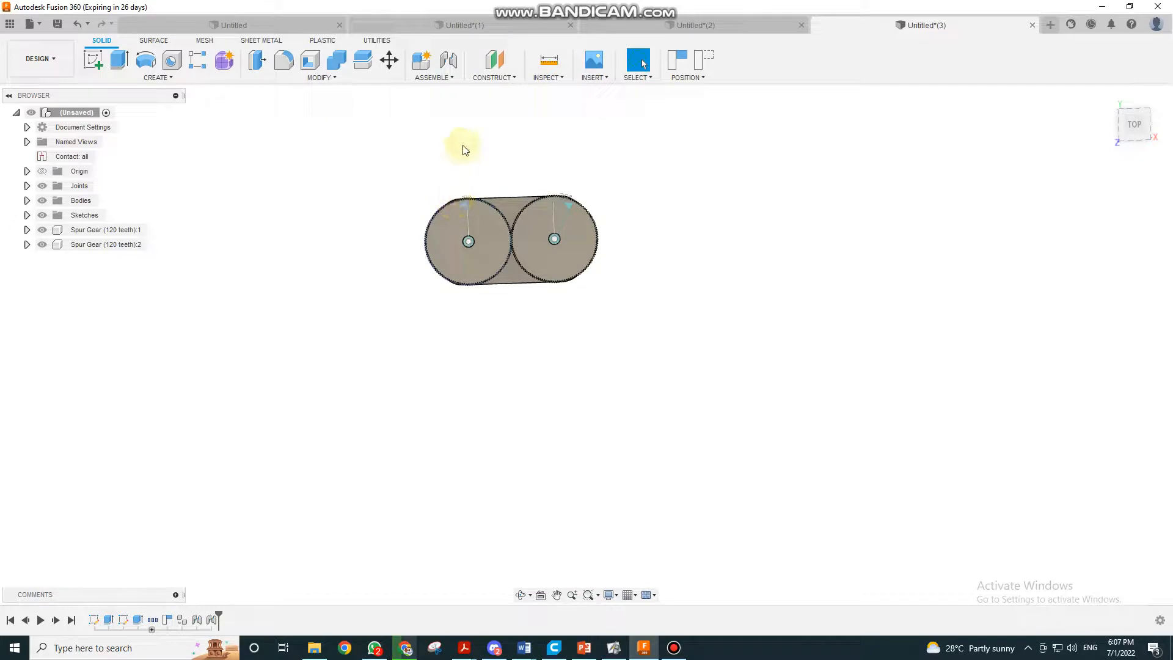
scroll(507, 256, up, 5)
scroll(507, 269, up, 5)
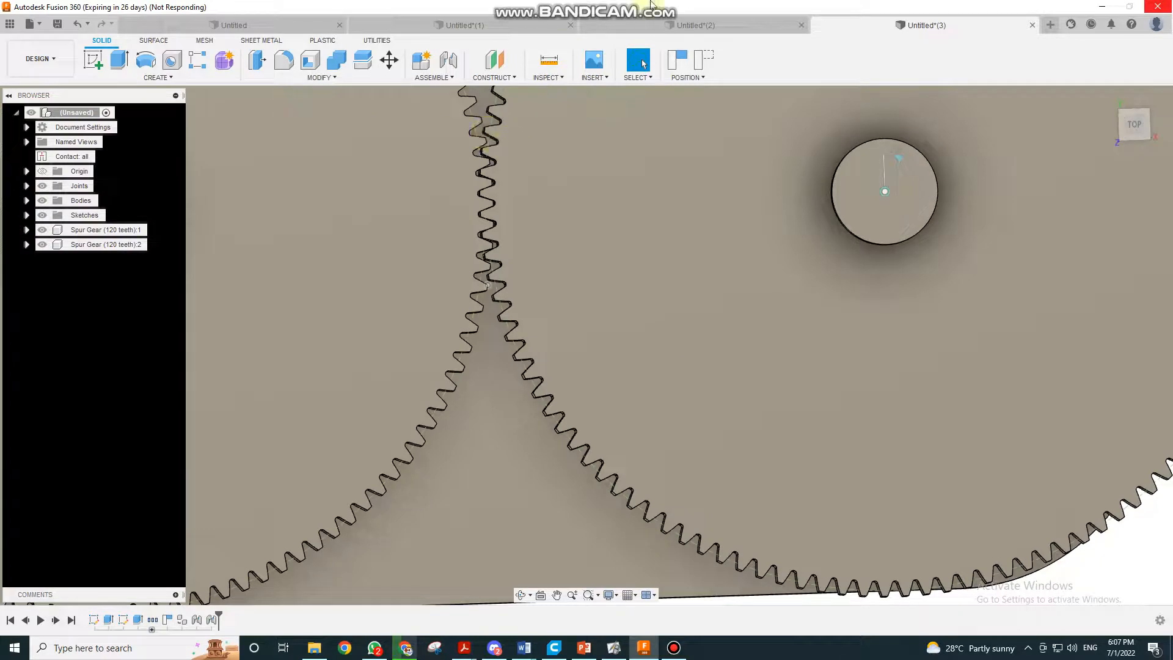
mouse_move(651, 5)
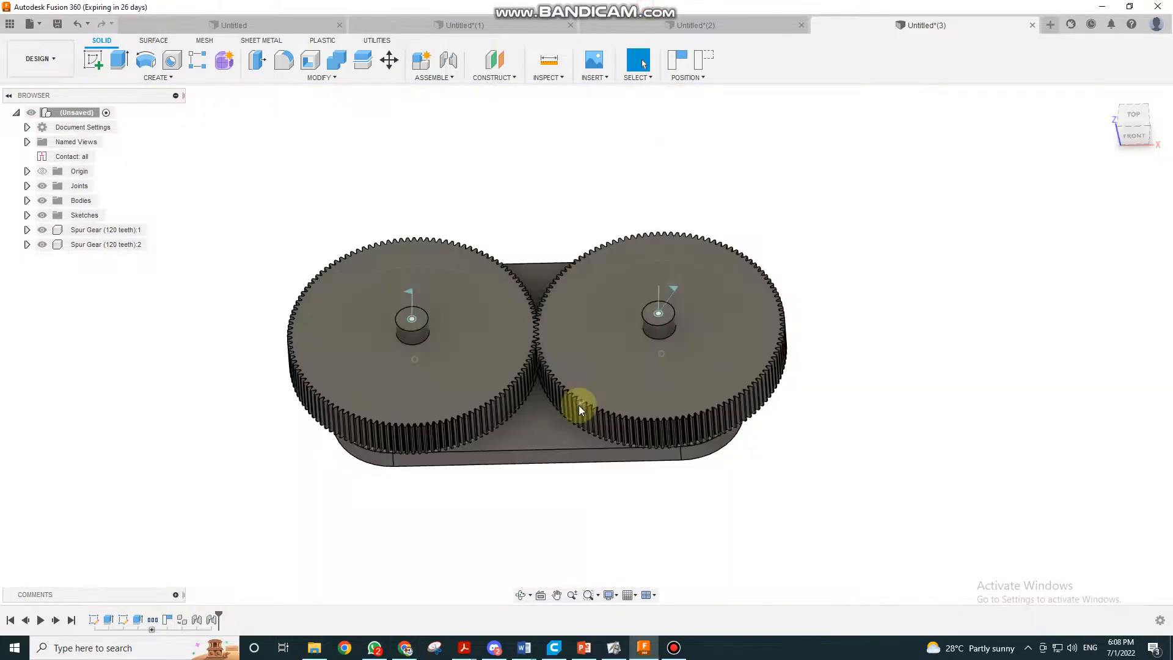
- Inspect the meshing teeth between the two gears up close from an angled view
scroll(562, 446, up, 1)
shift+middle_drag(564, 467, 570, 413)
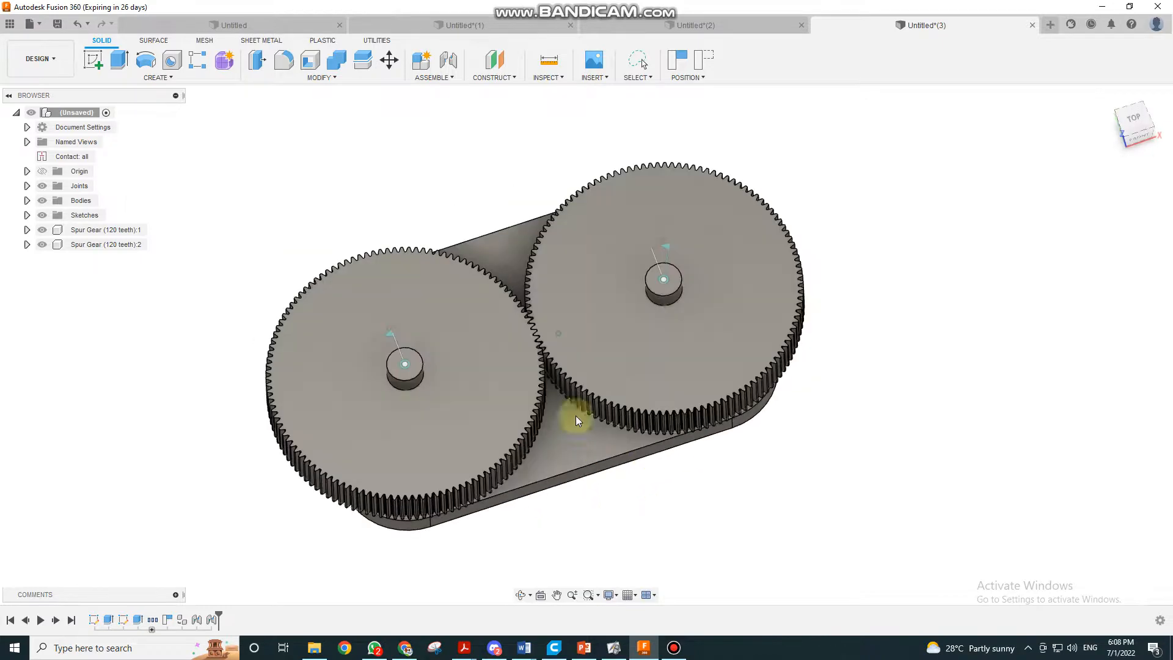
scroll(536, 350, up, 10)
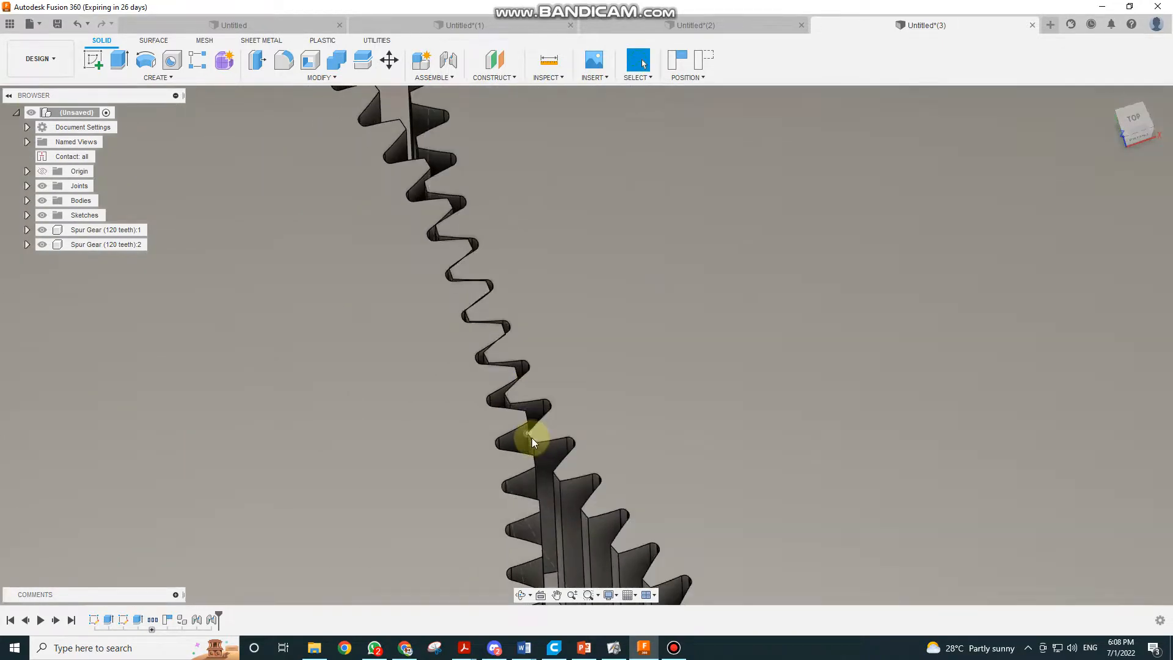